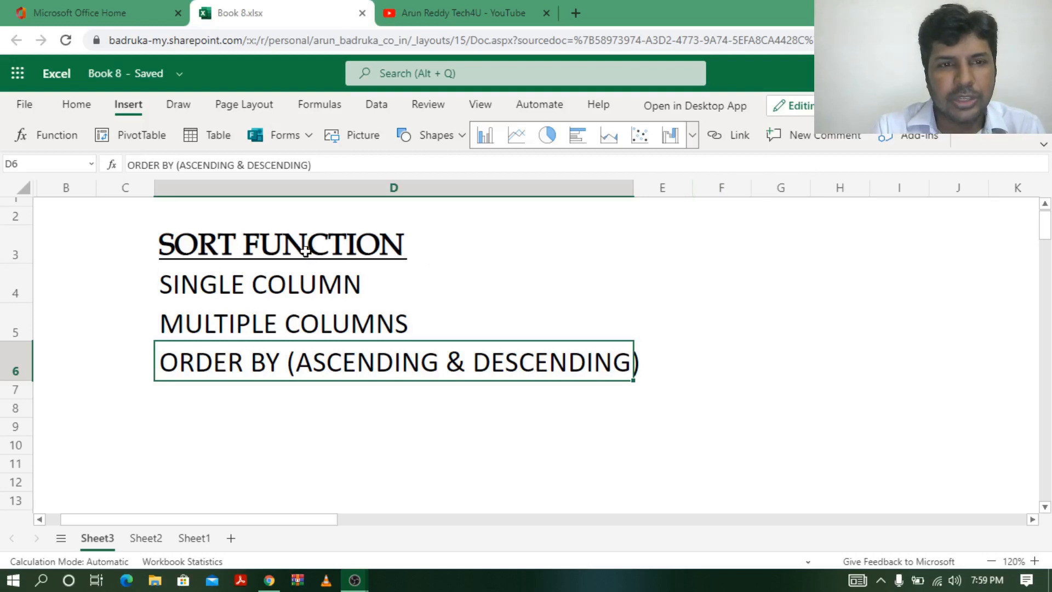
# Step: Review the SORT function topics listed on Sheet3 and the playlists page of the YouTube channel
pyautogui.click(305, 251)
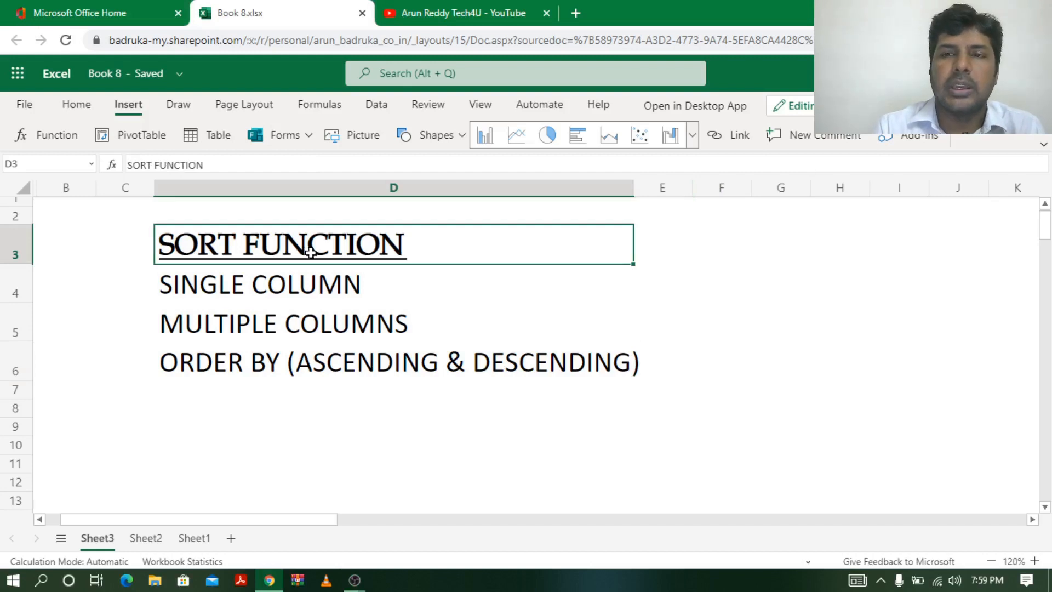
pyautogui.click(309, 285)
pyautogui.click(305, 333)
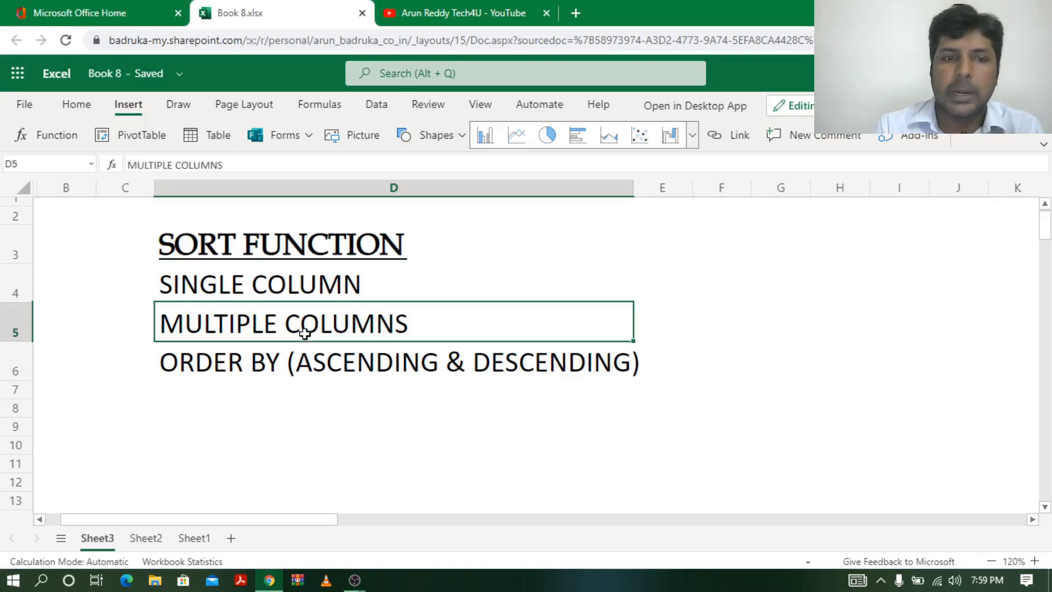
pyautogui.click(294, 370)
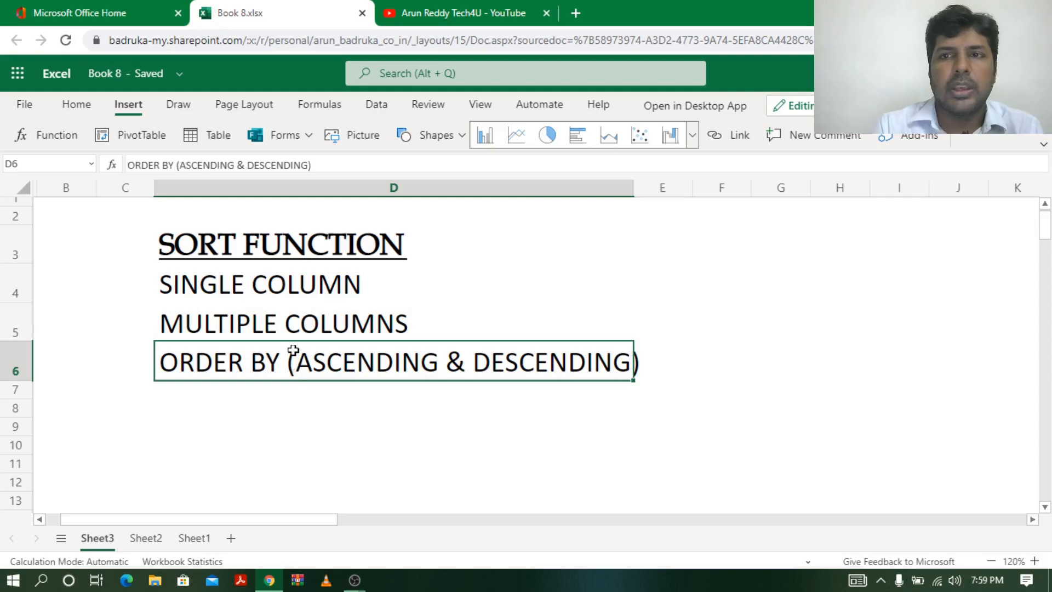
pyautogui.click(459, 11)
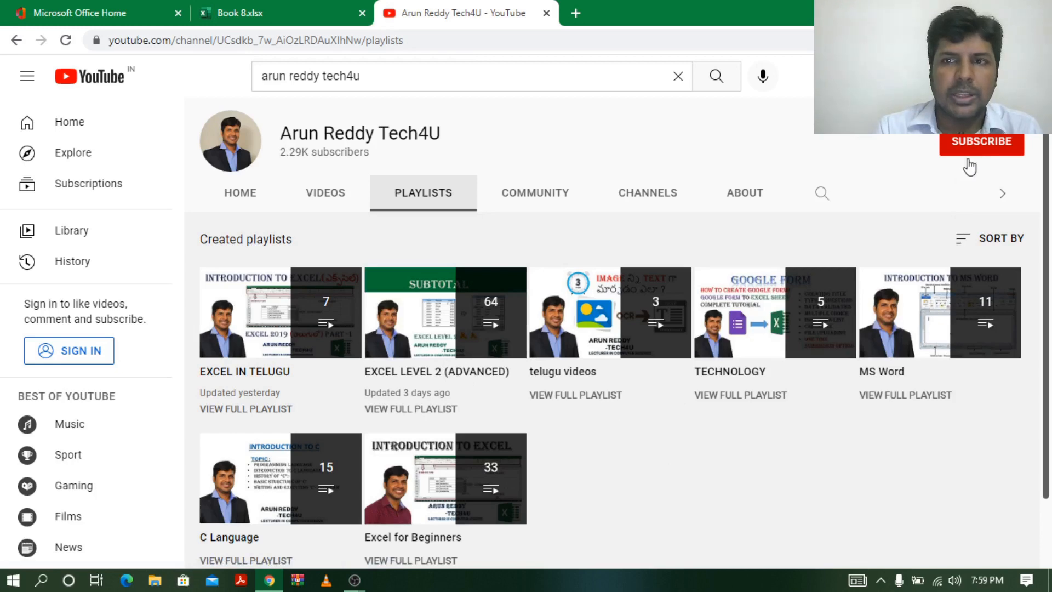
pyautogui.click(311, 14)
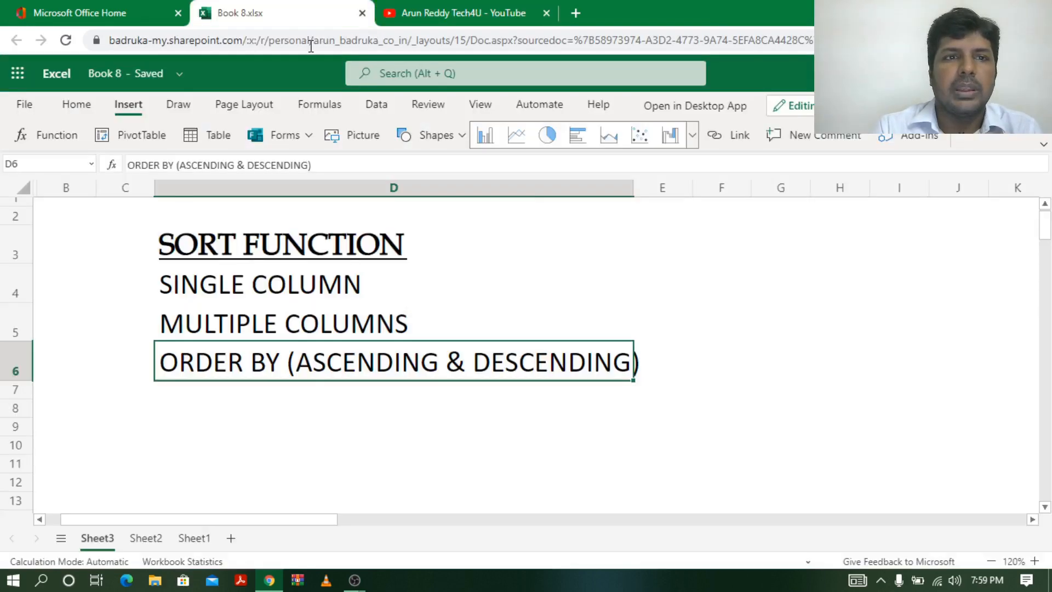
# Step: Open Sheet2 and examine the student name column, selecting the names in B5:B14
pyautogui.click(145, 538)
pyautogui.click(166, 230)
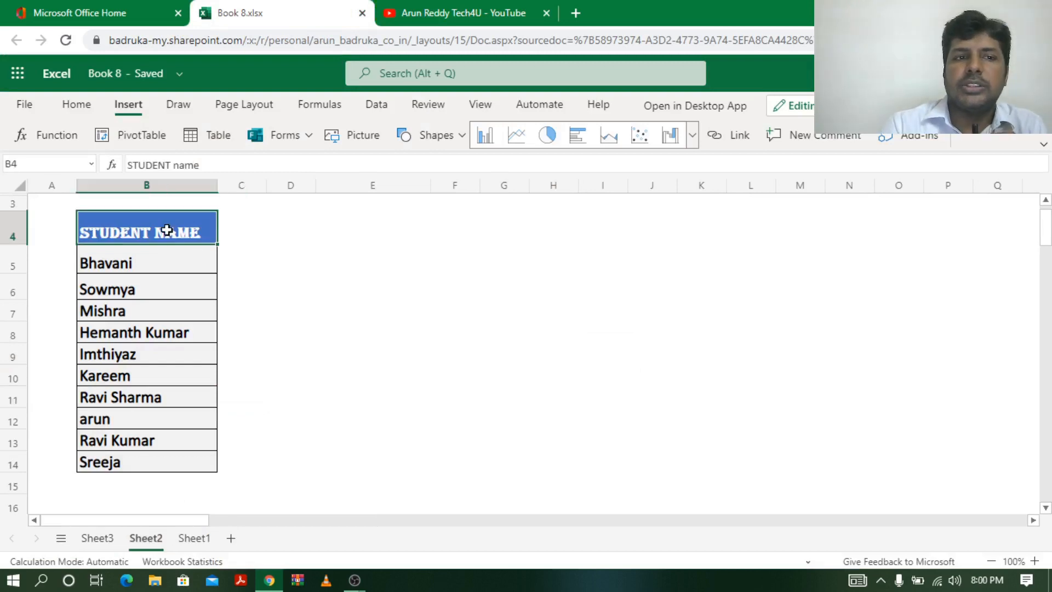
pyautogui.click(162, 261)
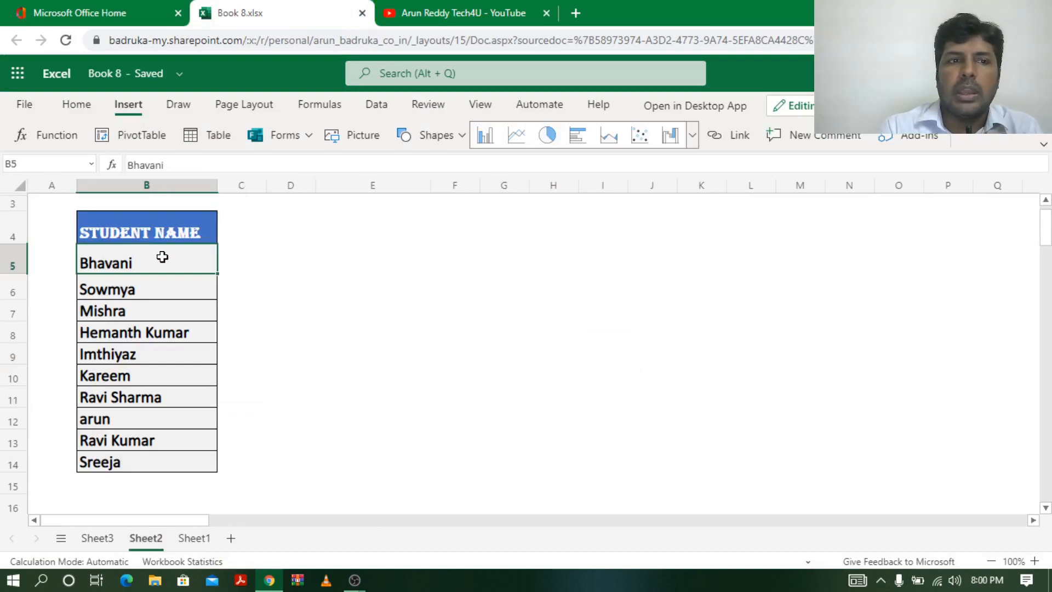
pyautogui.moveTo(162, 261); pyautogui.dragTo(160, 460)
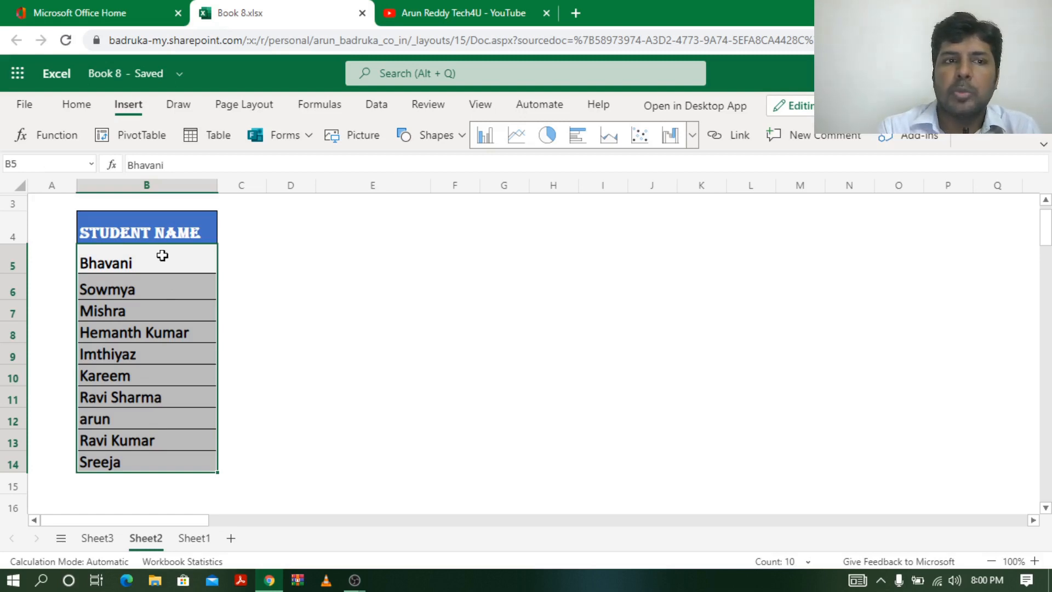
# Step: Enter the formula =SORT(B5:B14) in cell E5 to list the student names in ascending order, and select the sorted list
pyautogui.click(375, 266)
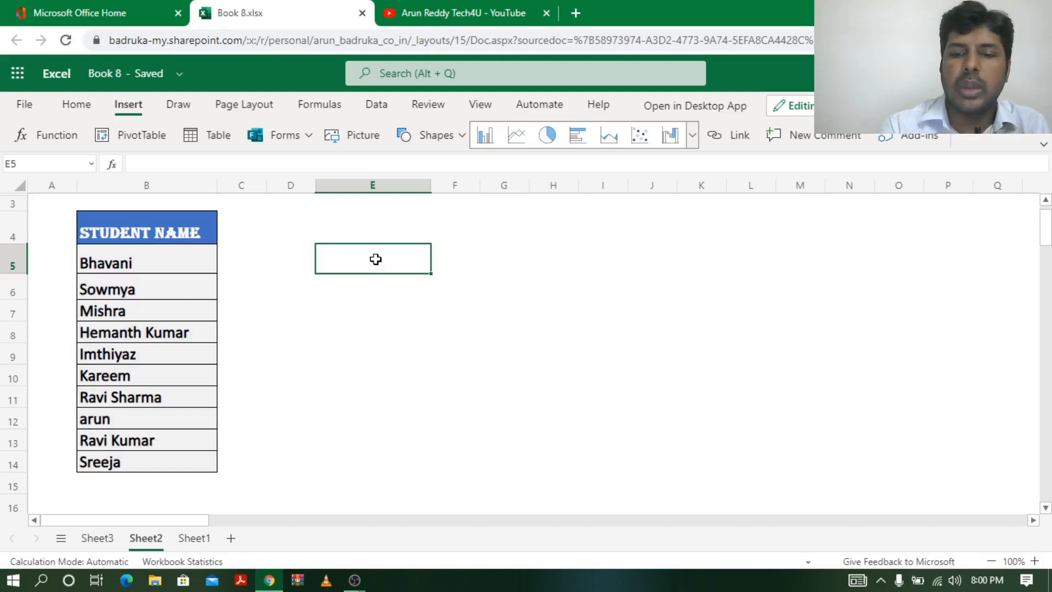
pyautogui.write('=')
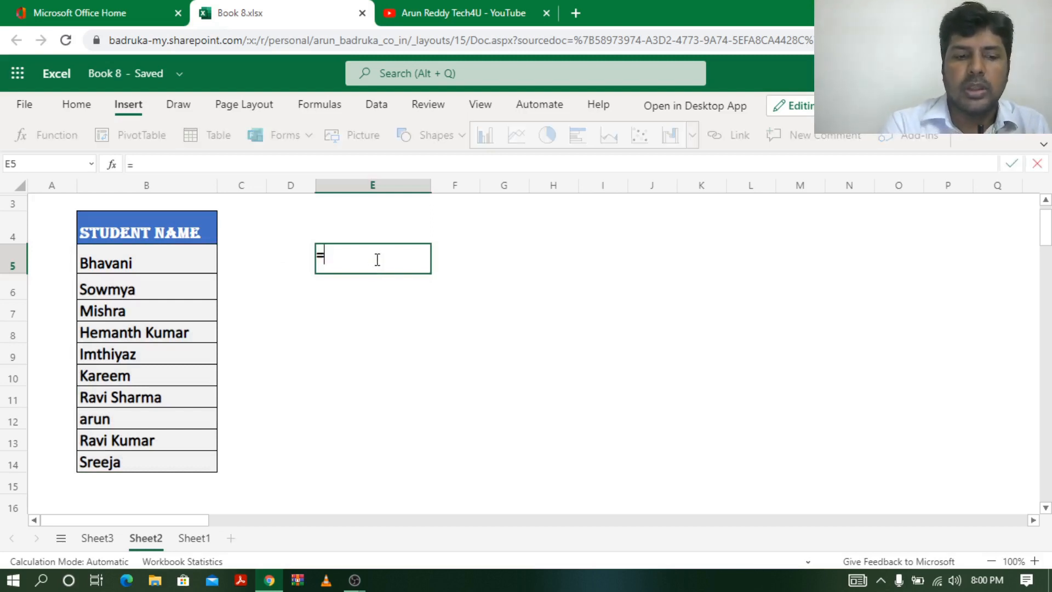
pyautogui.write('SOE')
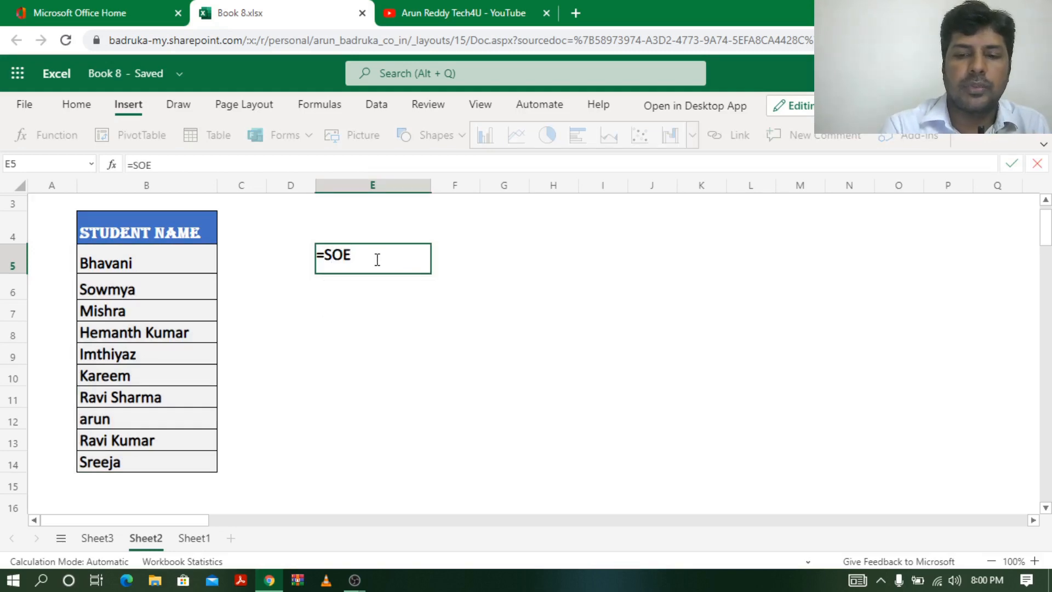
pyautogui.press('BackSpace')
pyautogui.write('RT')
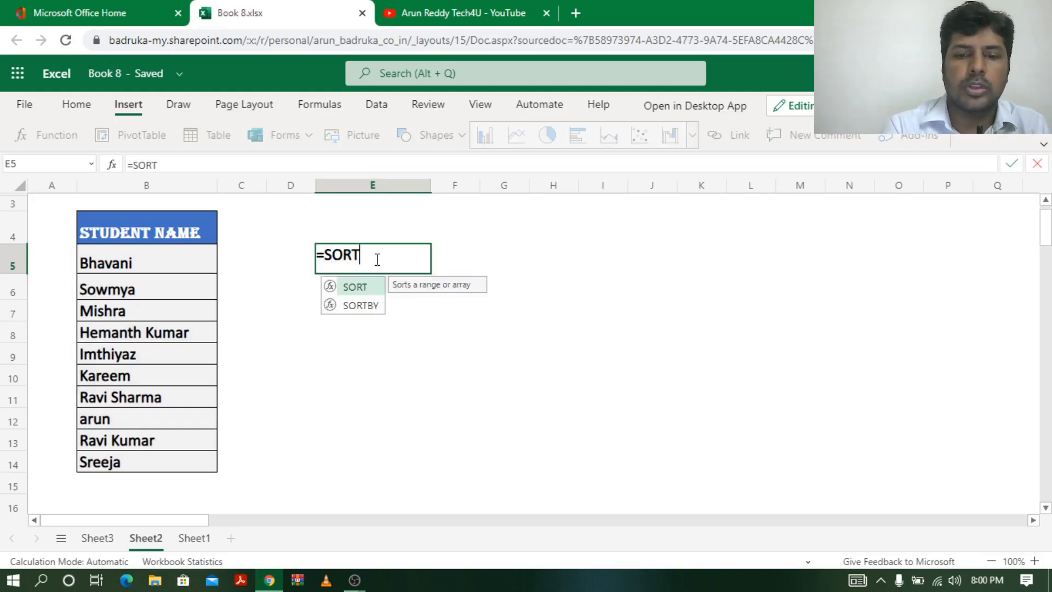
pyautogui.write('(')
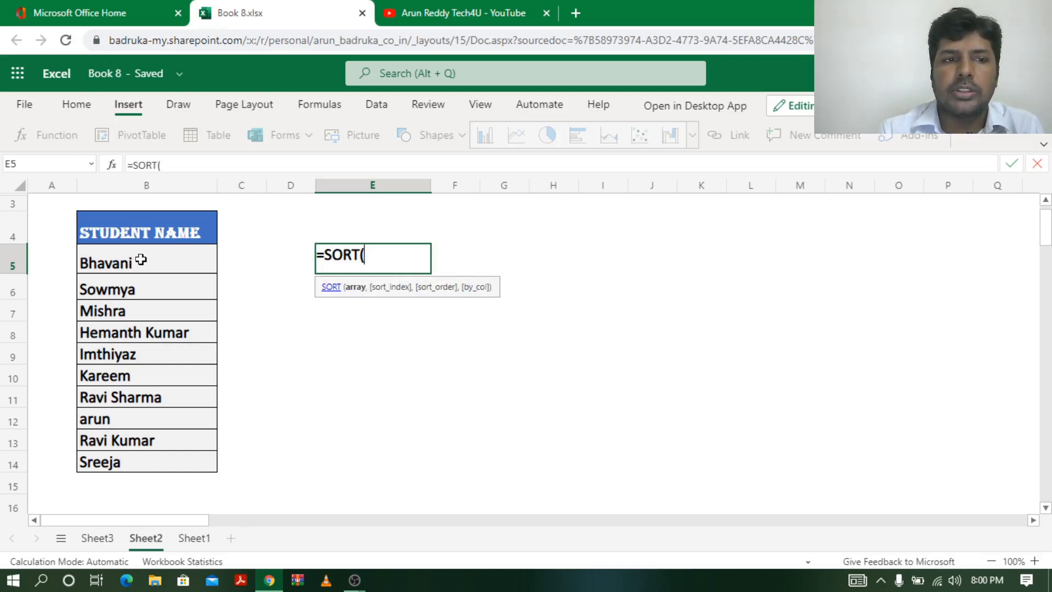
pyautogui.moveTo(141, 260); pyautogui.dragTo(131, 465)
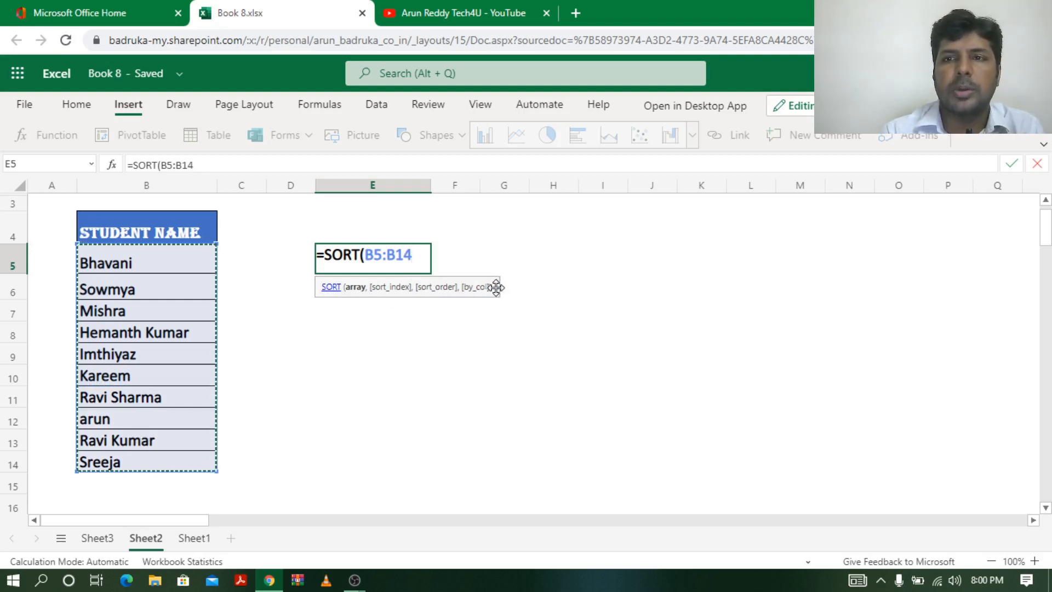
pyautogui.write(')')
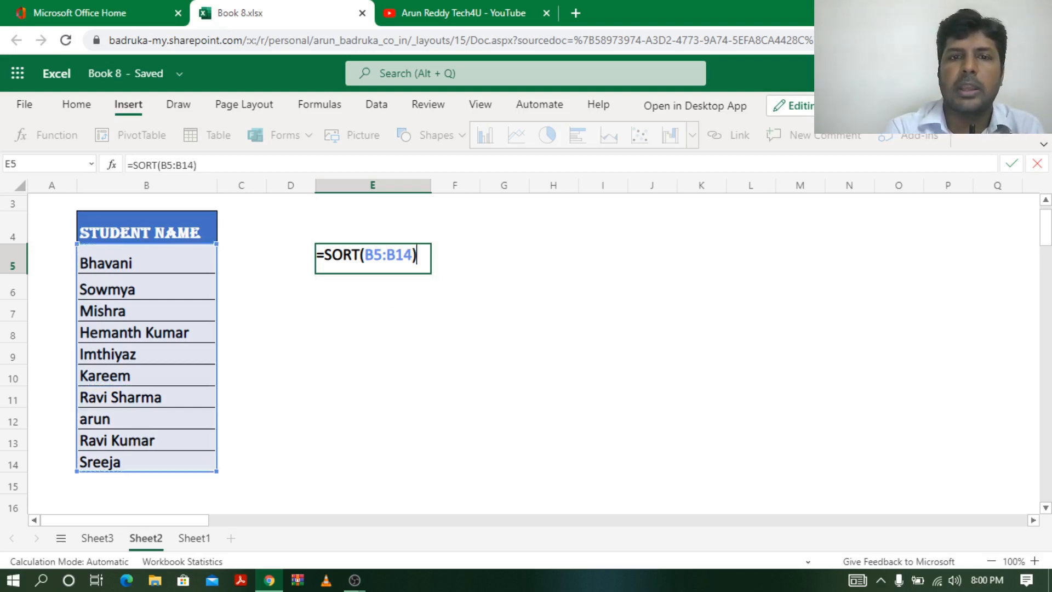
pyautogui.press('Return')
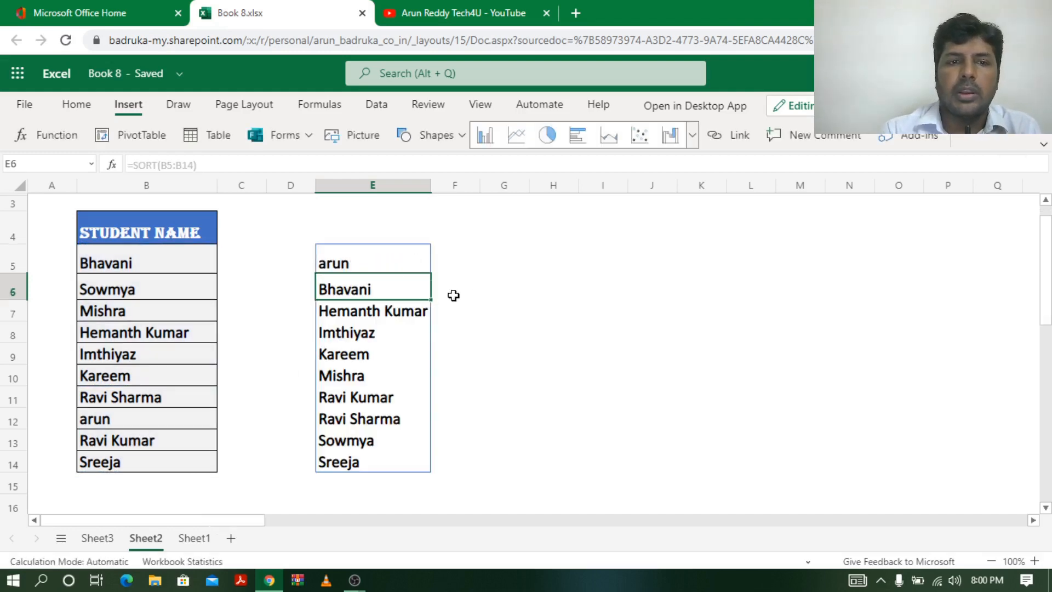
pyautogui.moveTo(380, 254); pyautogui.dragTo(379, 458)
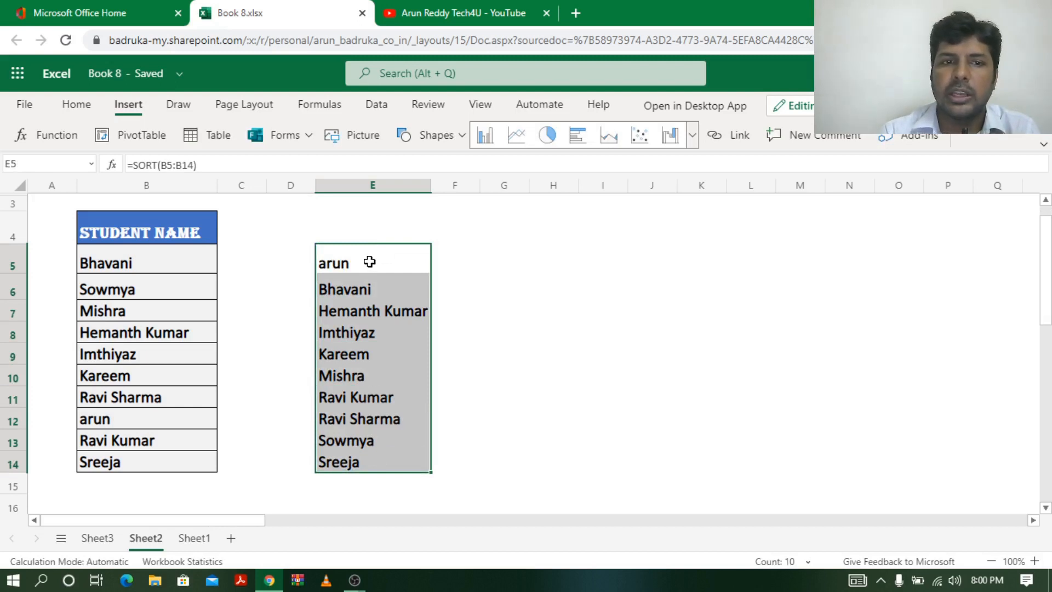
# Step: Replace the student name in cell B7 with a different student's name
pyautogui.click(113, 311)
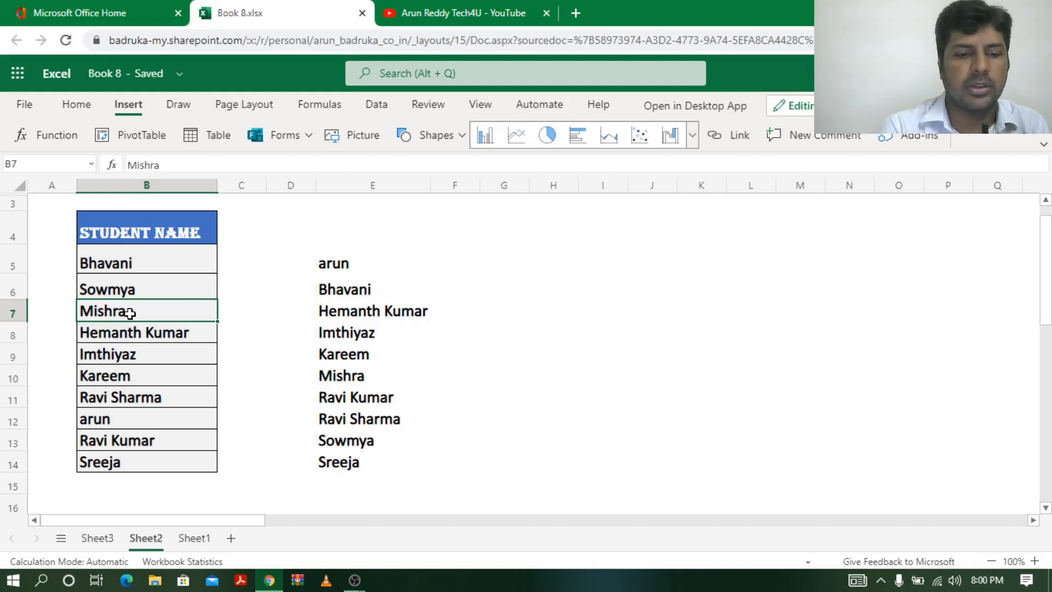
pyautogui.write('C')
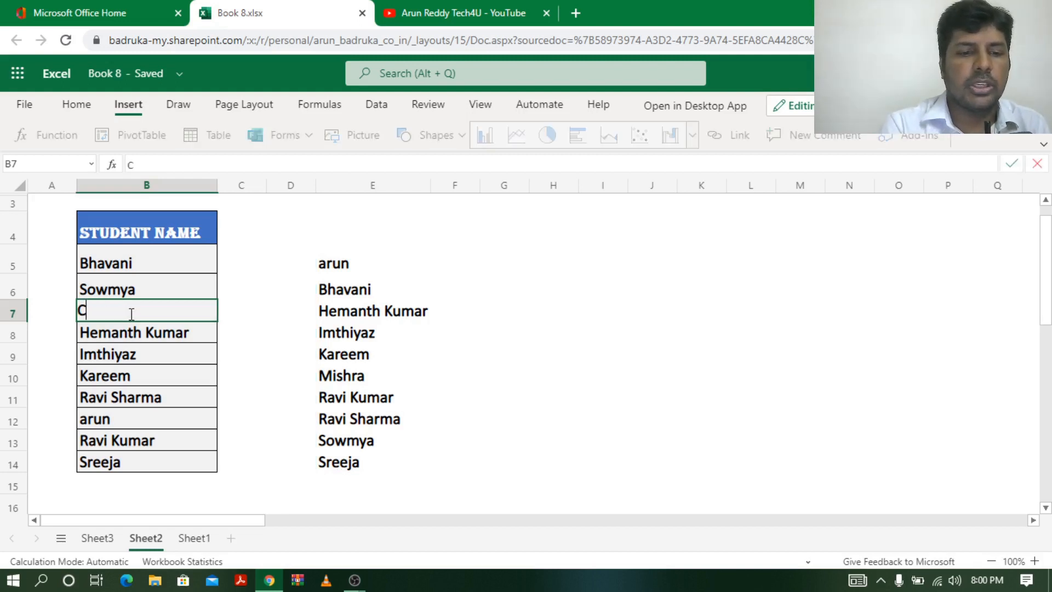
pyautogui.write('HAI')
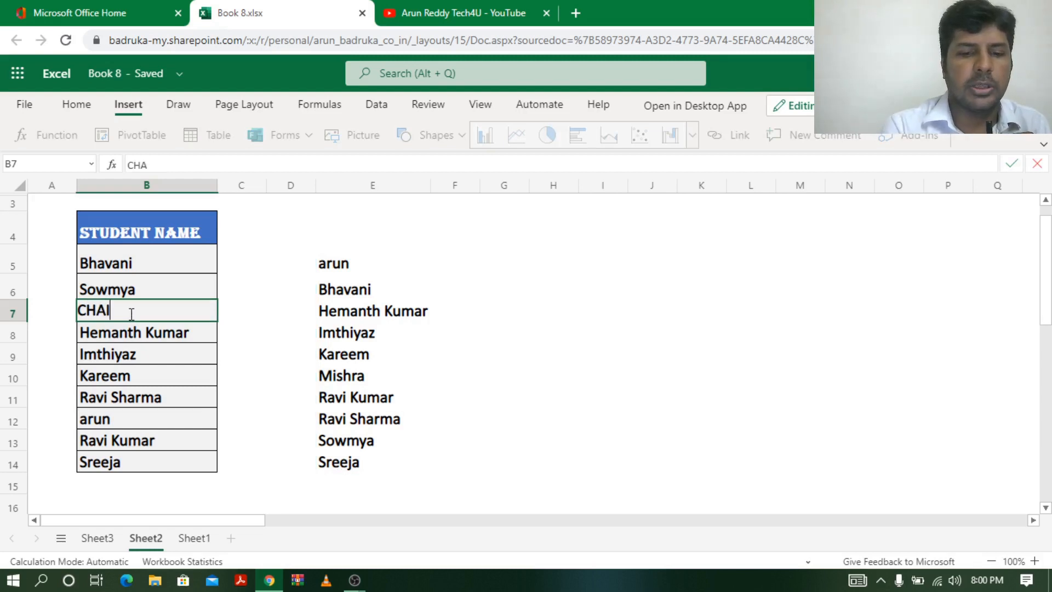
pyautogui.write('TANYA')
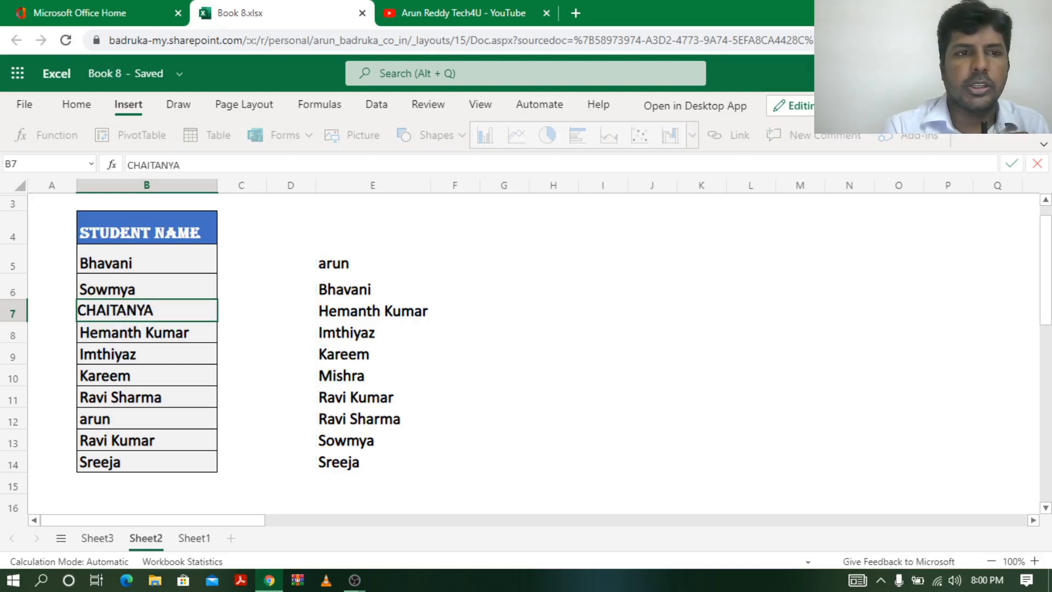
pyautogui.press('Return')
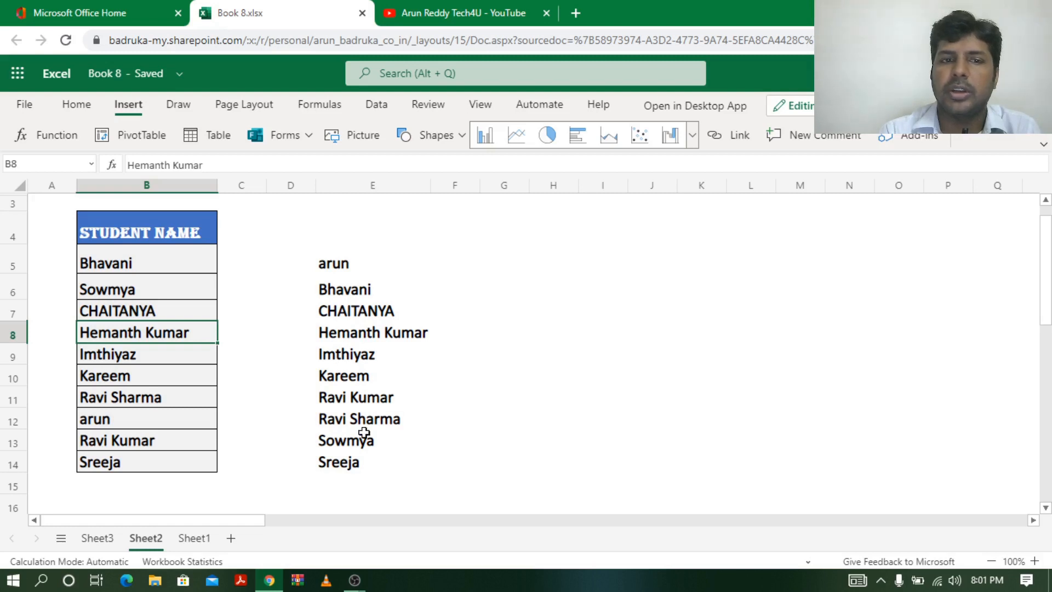
# Step: Add another student's name in cell B15, directly below the student list
pyautogui.click(134, 483)
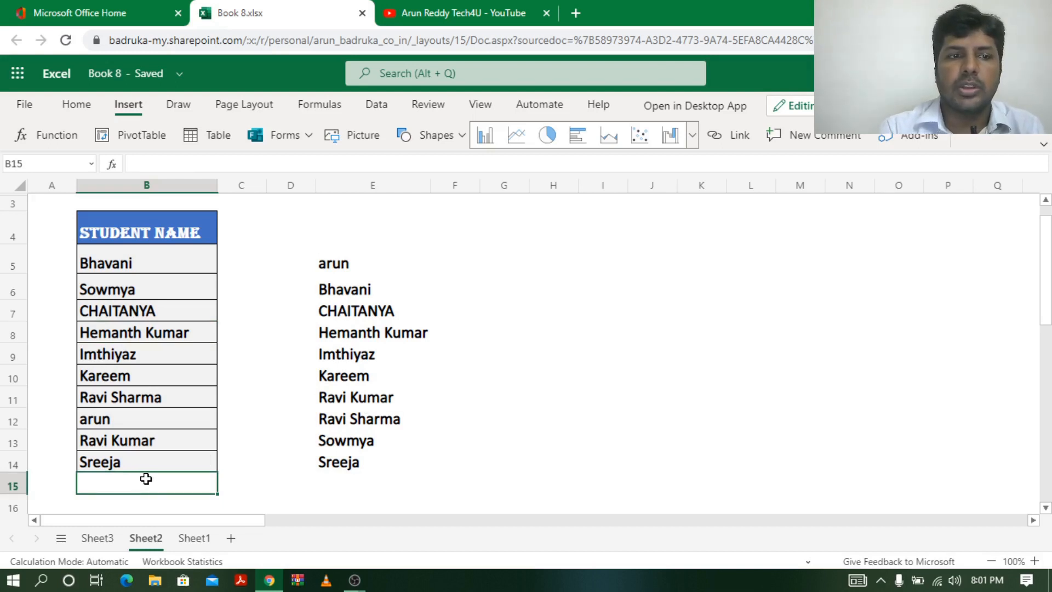
pyautogui.write('K')
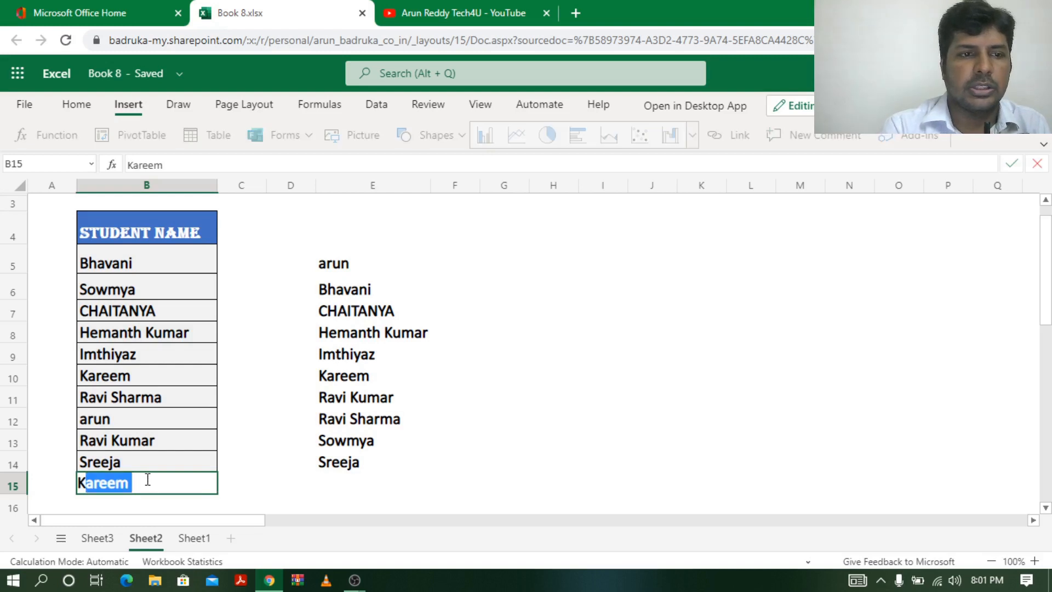
pyautogui.write('R')
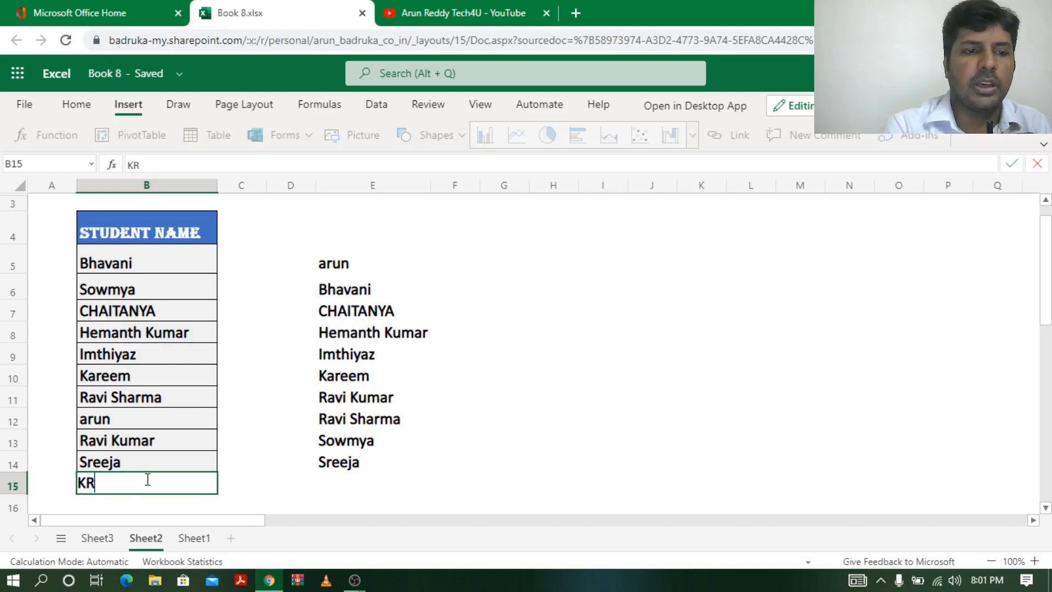
pyautogui.write('ISHNA')
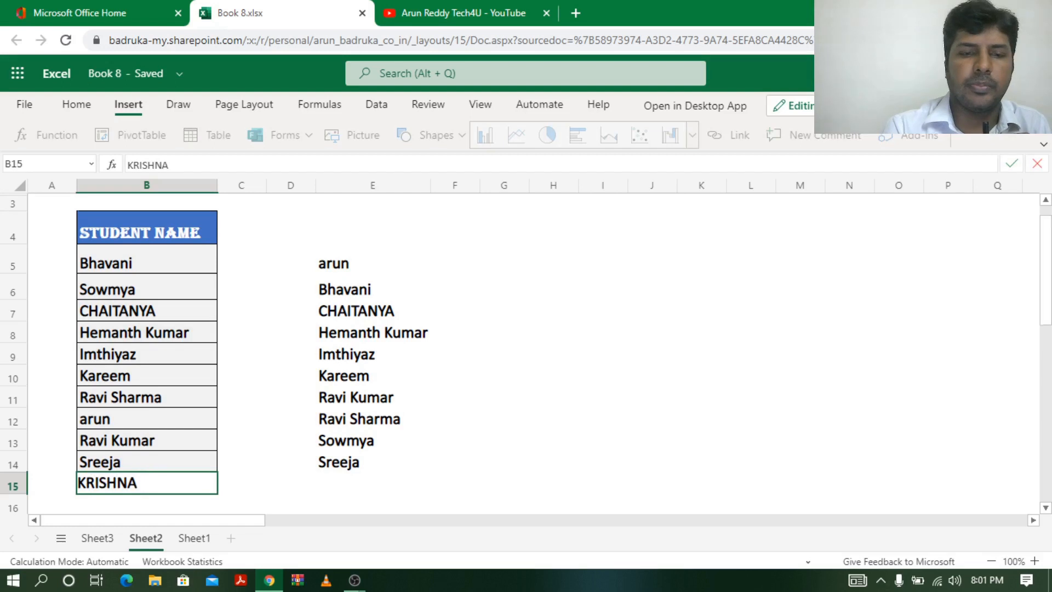
pyautogui.press('Return')
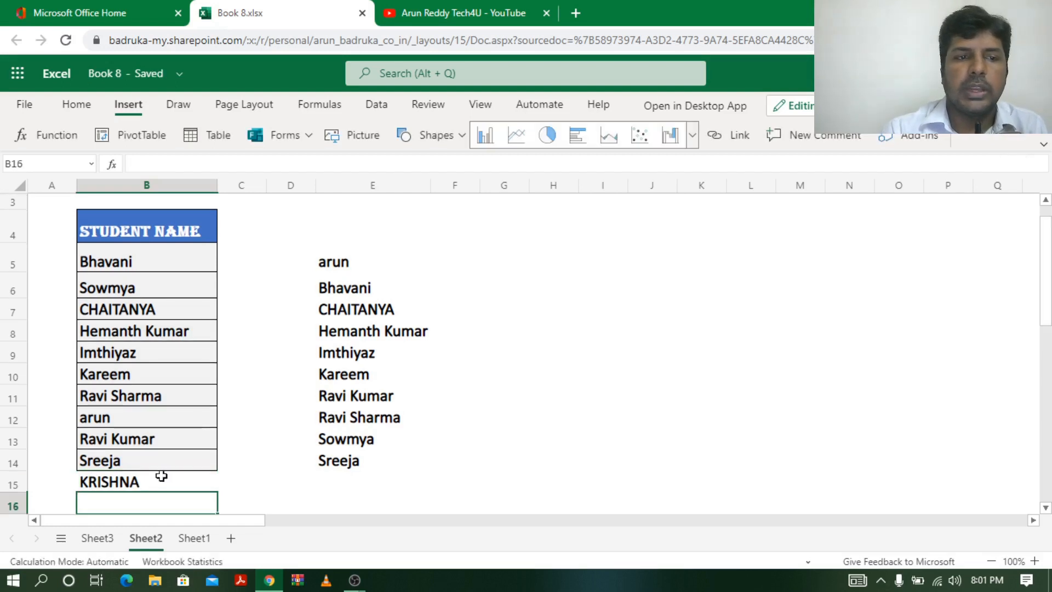
pyautogui.click(154, 486)
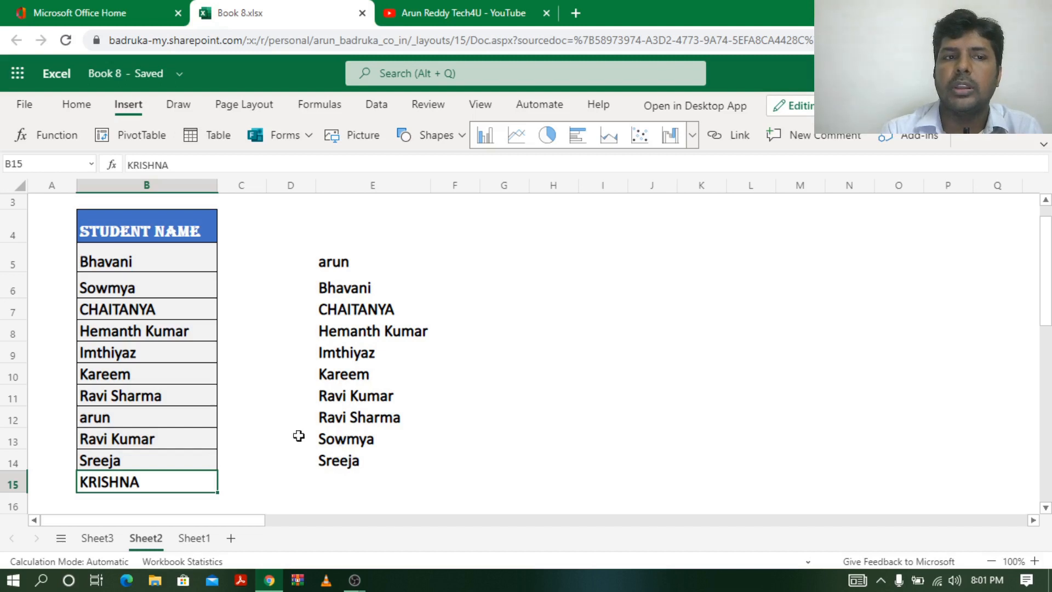
# Step: Convert the student list in B4:B14 into a table with headers
pyautogui.moveTo(178, 230); pyautogui.dragTo(172, 460)
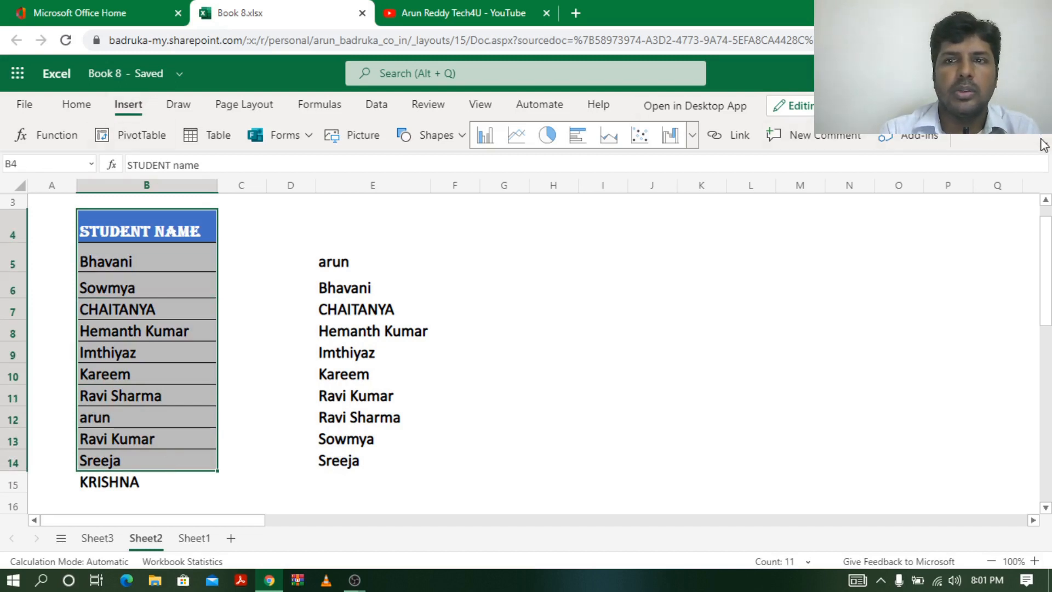
pyautogui.click(1041, 145)
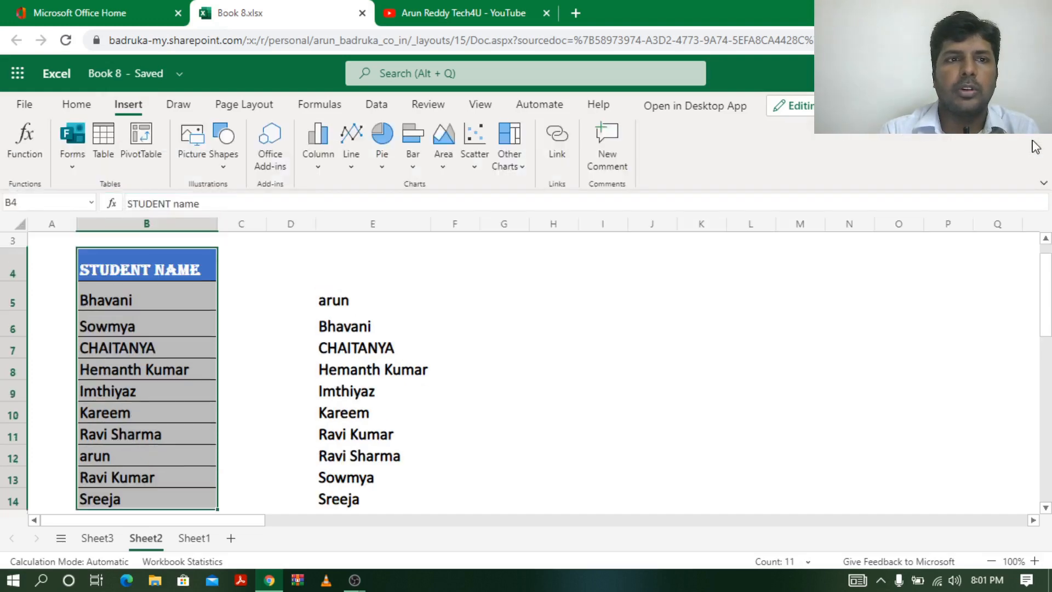
pyautogui.click(105, 146)
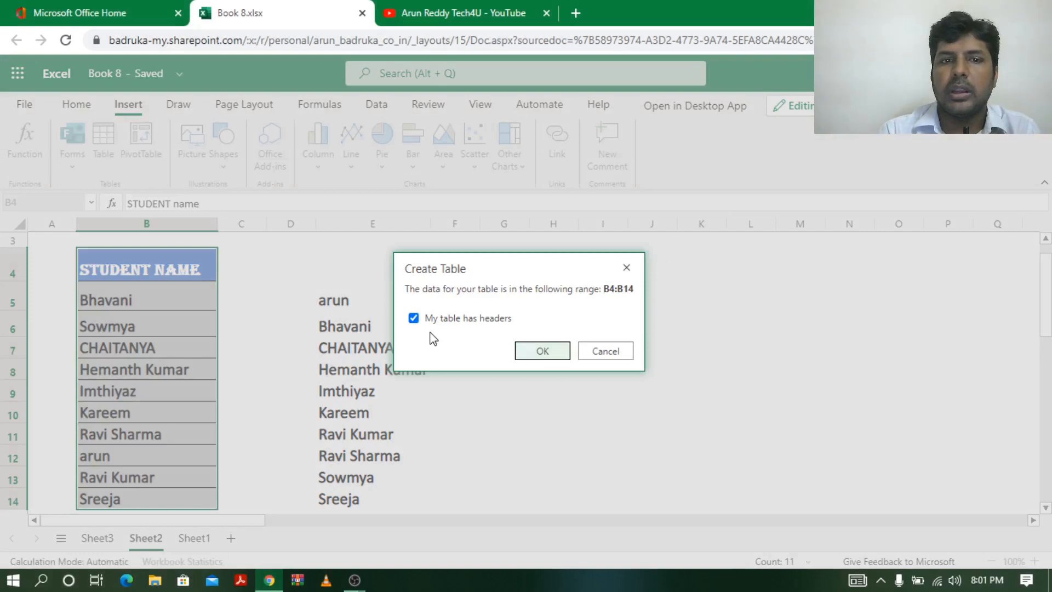
pyautogui.click(541, 353)
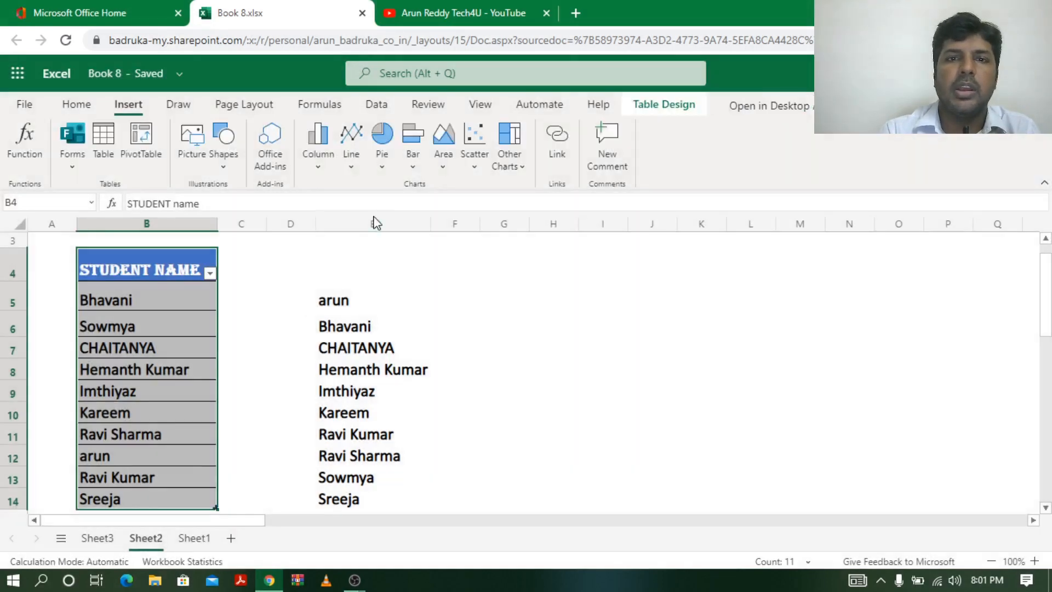
# Step: Name the new table over B4:B14 STUDENT and select its whole range
pyautogui.click(676, 109)
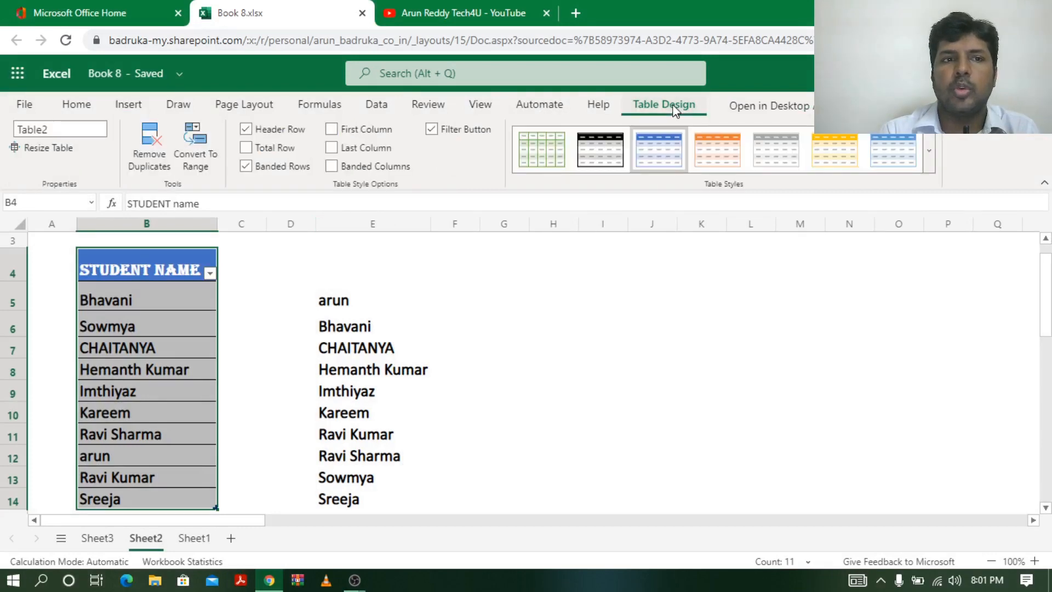
pyautogui.doubleClick(57, 129)
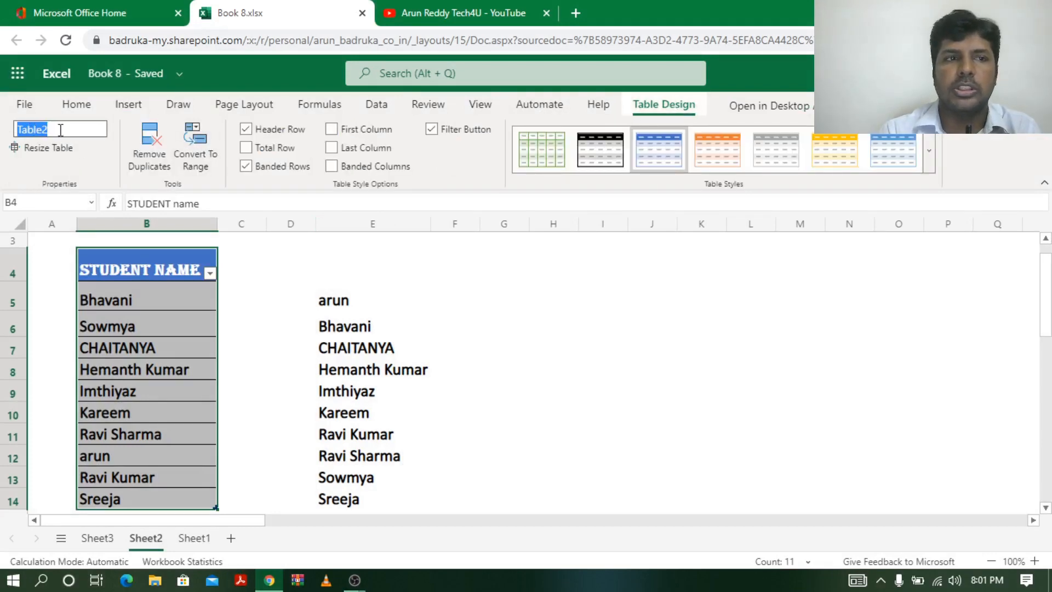
pyautogui.press('BackSpace')
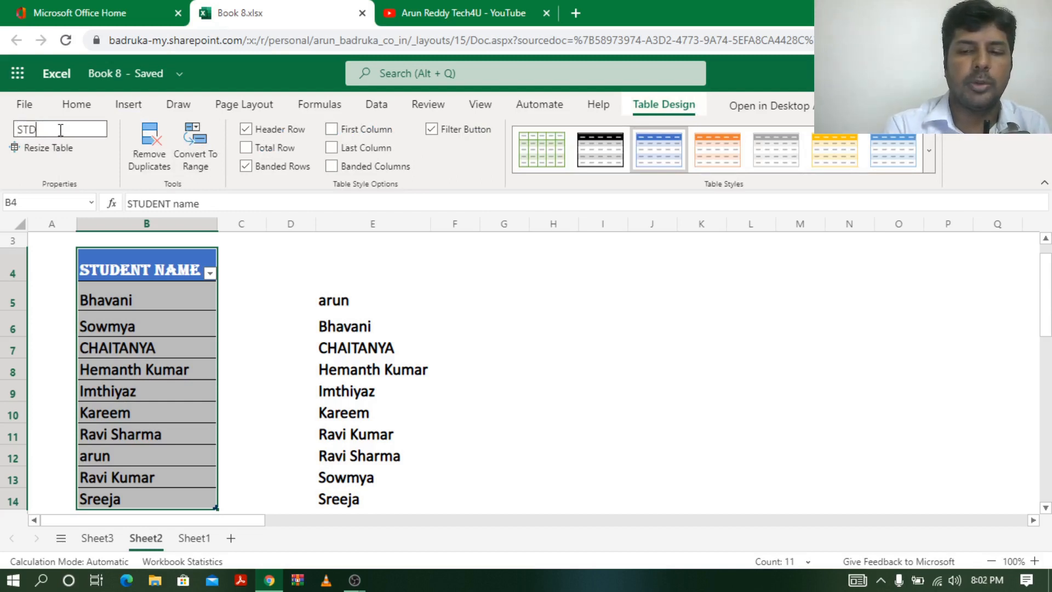
pyautogui.write('STUS')
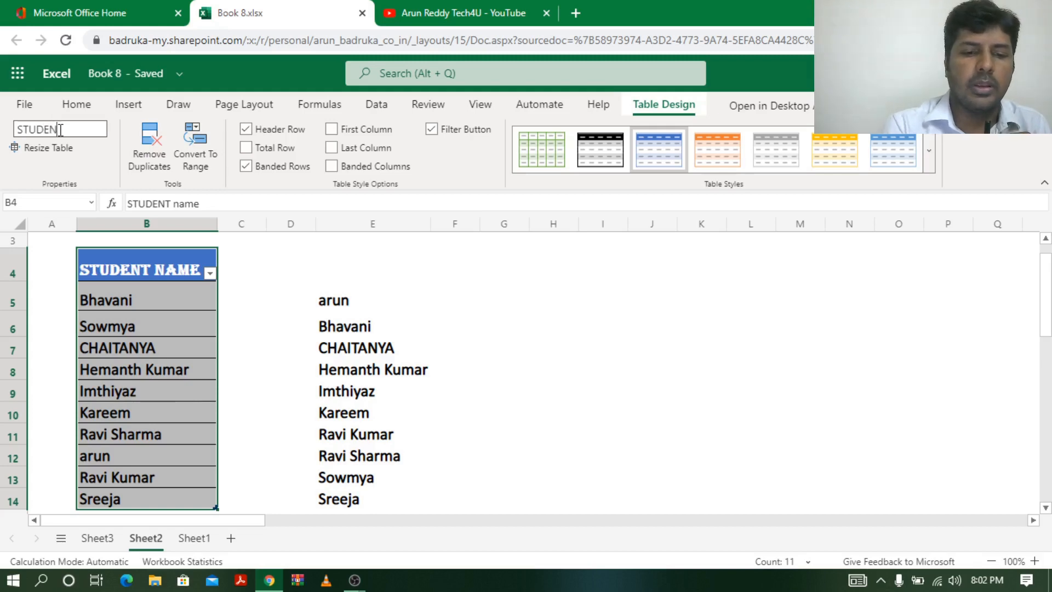
pyautogui.write('ENT')
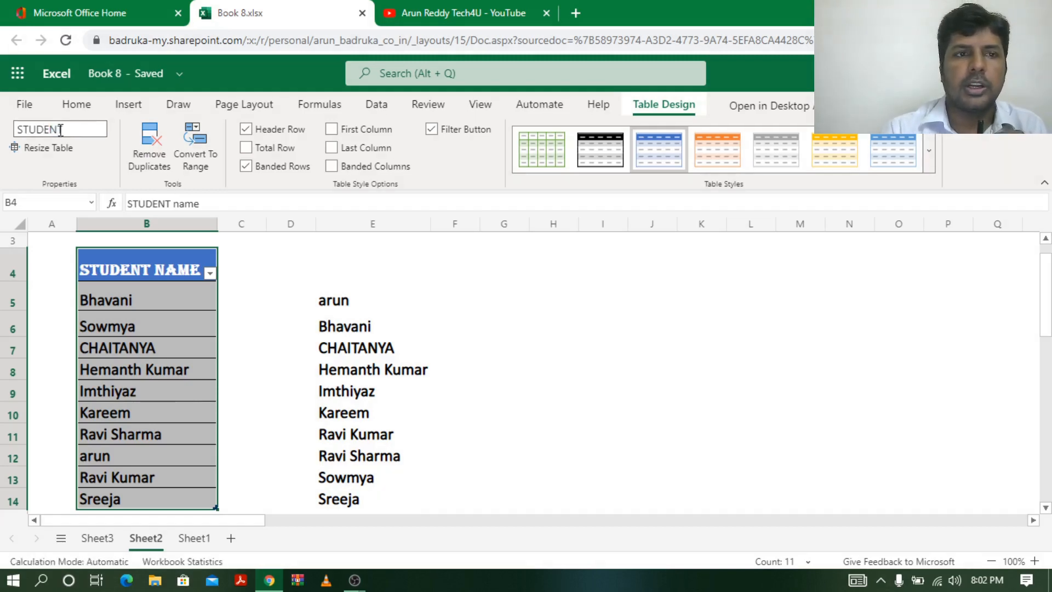
pyautogui.press('Return')
pyautogui.moveTo(168, 274); pyautogui.dragTo(160, 493)
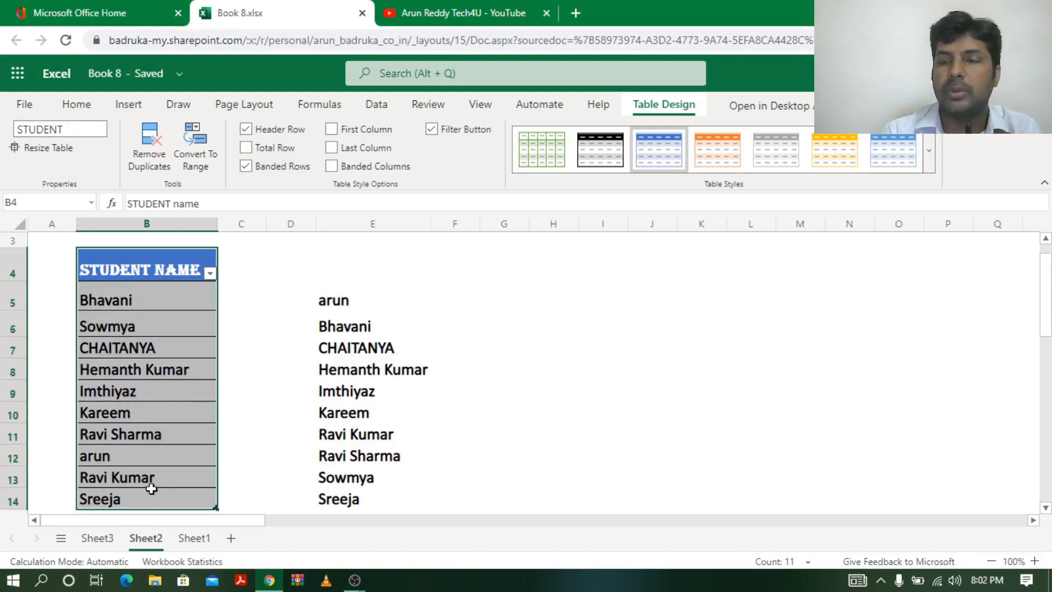
# Step: Clear the student's name from cell B15, directly below the STUDENT table
pyautogui.scroll(-3, 154, 363)
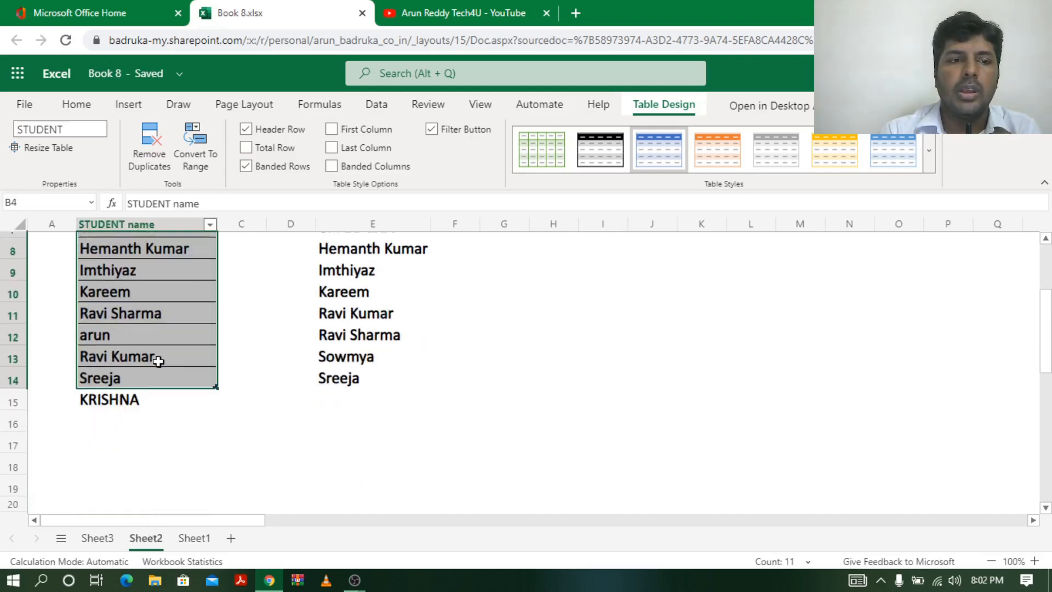
pyautogui.click(147, 374)
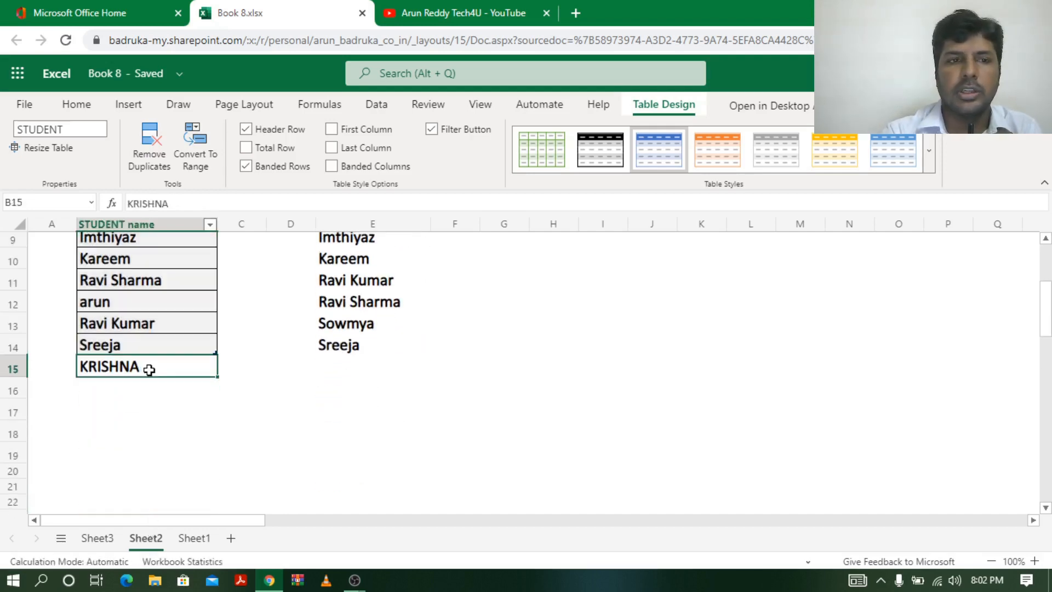
pyautogui.hotkey('ctrl', 'z')
pyautogui.scroll(3, 145, 371)
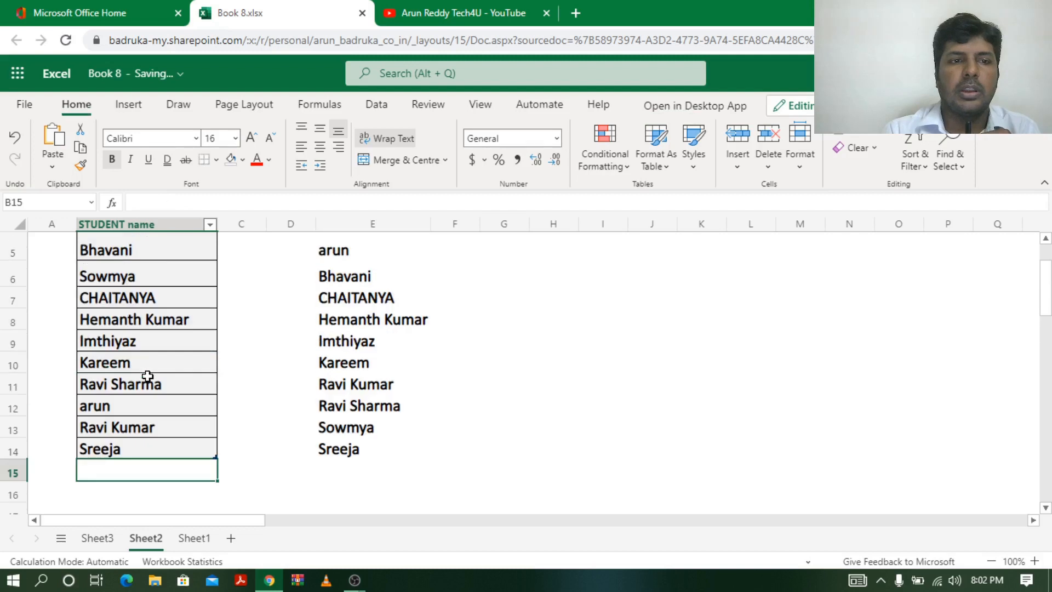
# Step: Replace the B5:B14 range in cell E5's formula with the table name, making it =SORT(STUDENT)
pyautogui.click(346, 298)
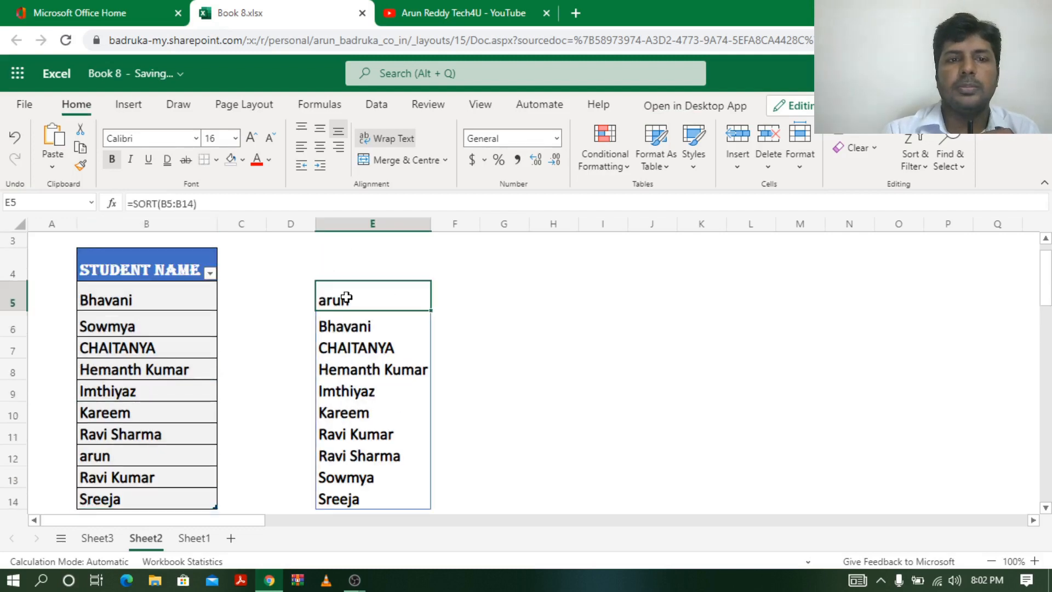
pyautogui.doubleClick(359, 296)
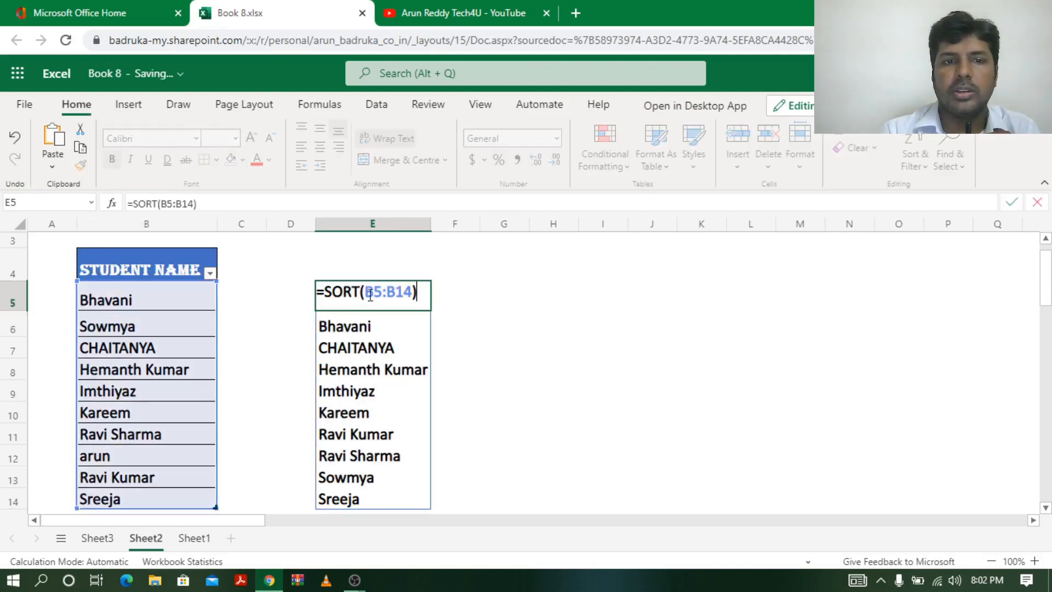
pyautogui.moveTo(365, 292); pyautogui.dragTo(412, 292)
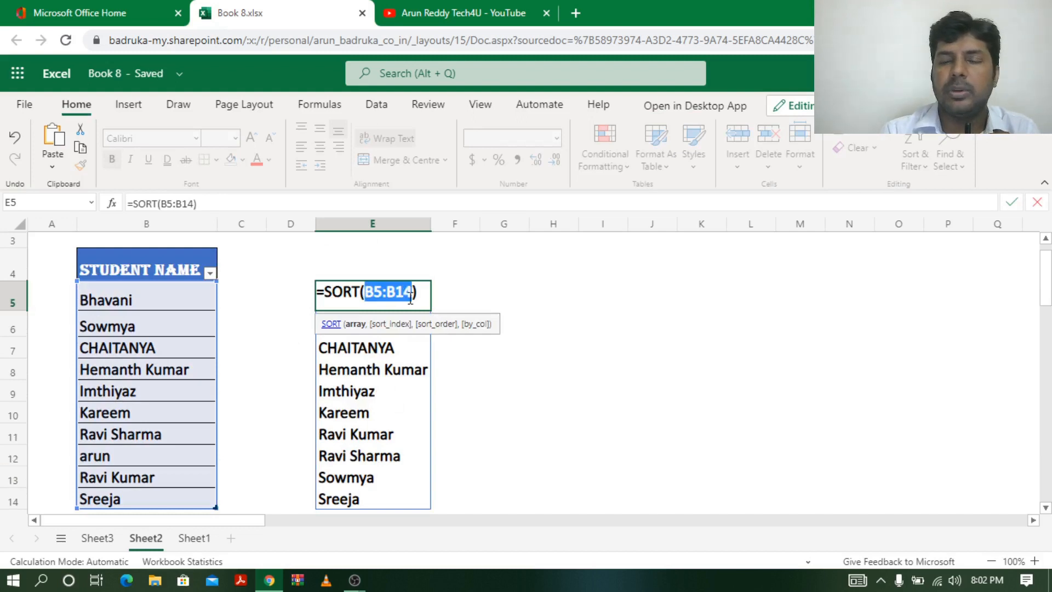
pyautogui.press('BackSpace')
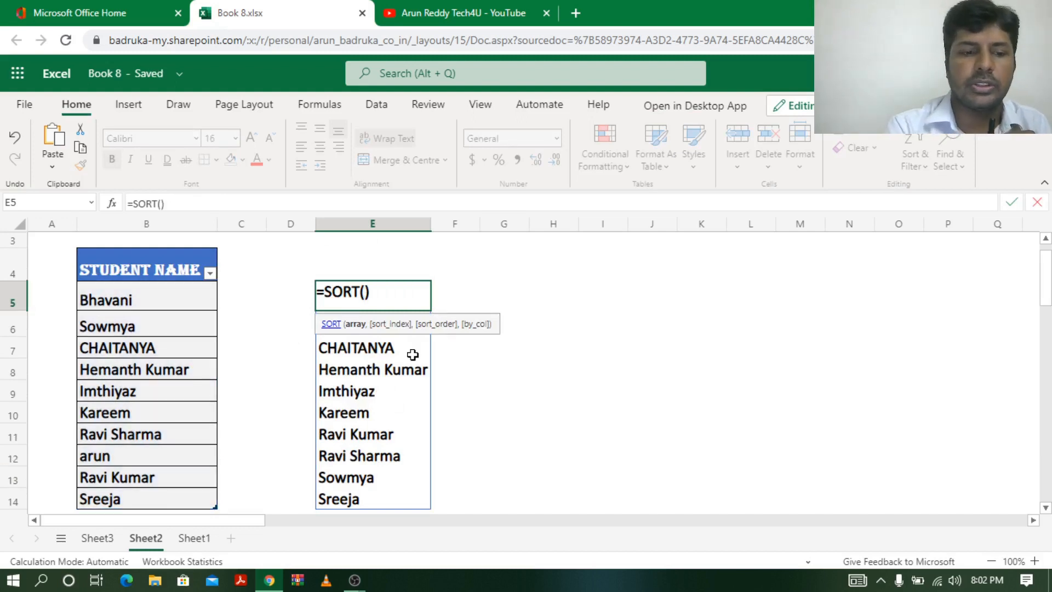
pyautogui.write('STUDENT')
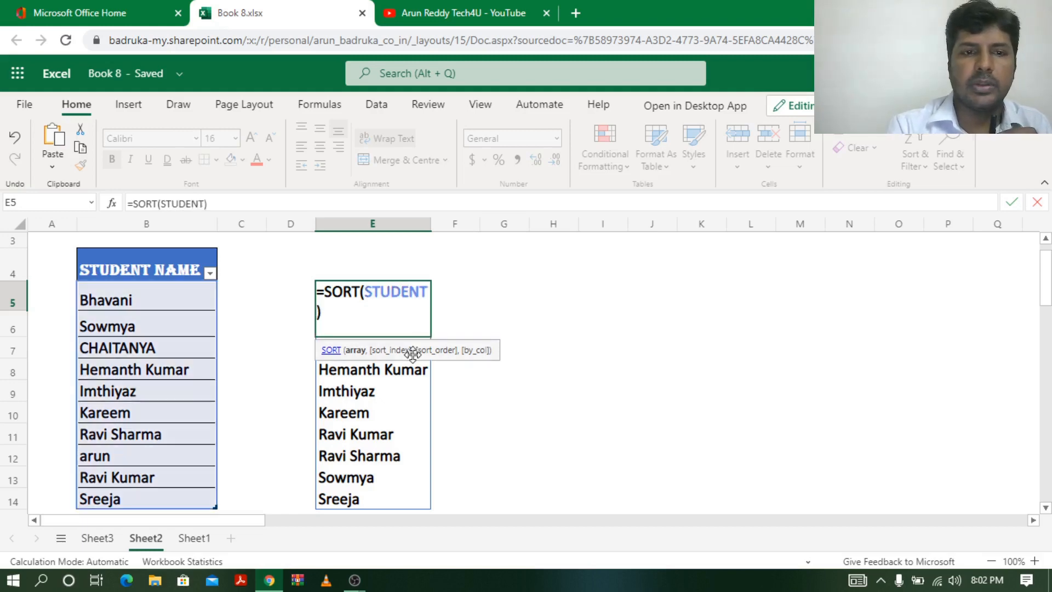
pyautogui.press('Return')
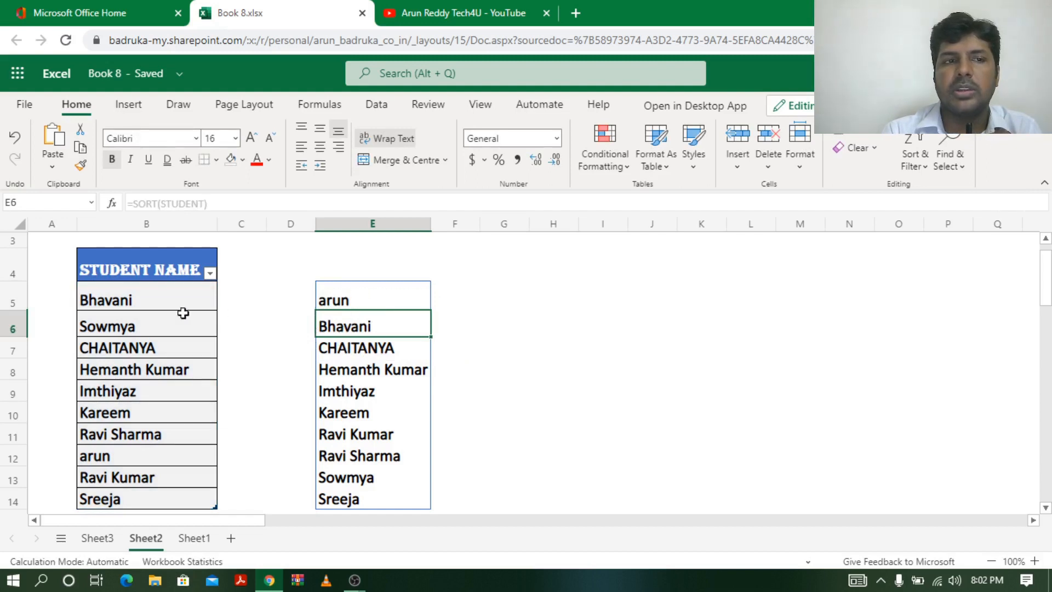
pyautogui.moveTo(161, 274); pyautogui.dragTo(152, 496)
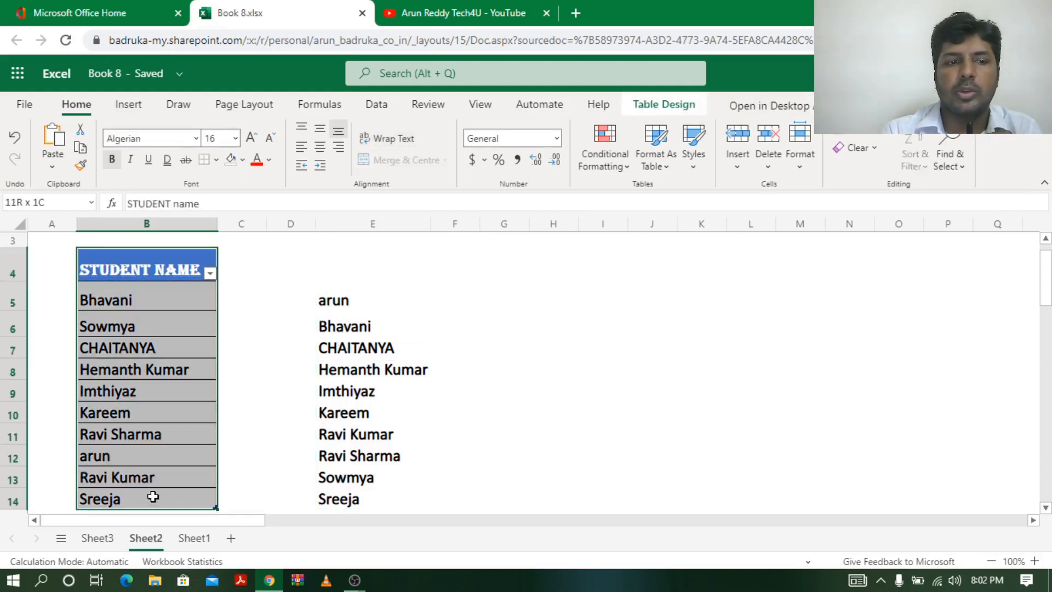
pyautogui.click(376, 296)
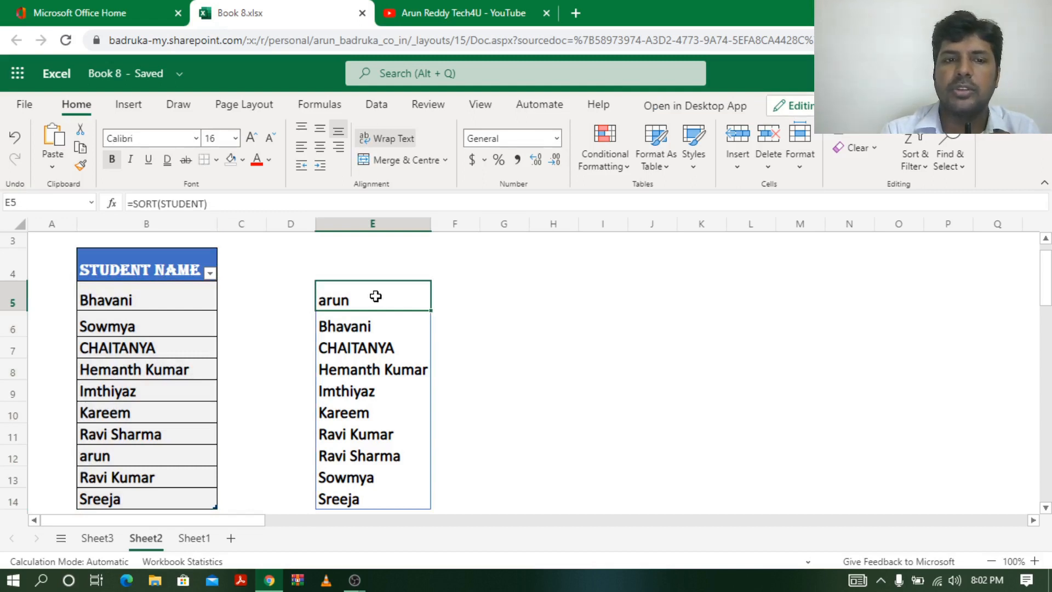
# Step: Add a student's name in cell B15 as a new entry of the STUDENT table, and check the sorted list in column E
pyautogui.scroll(-1, 376, 295)
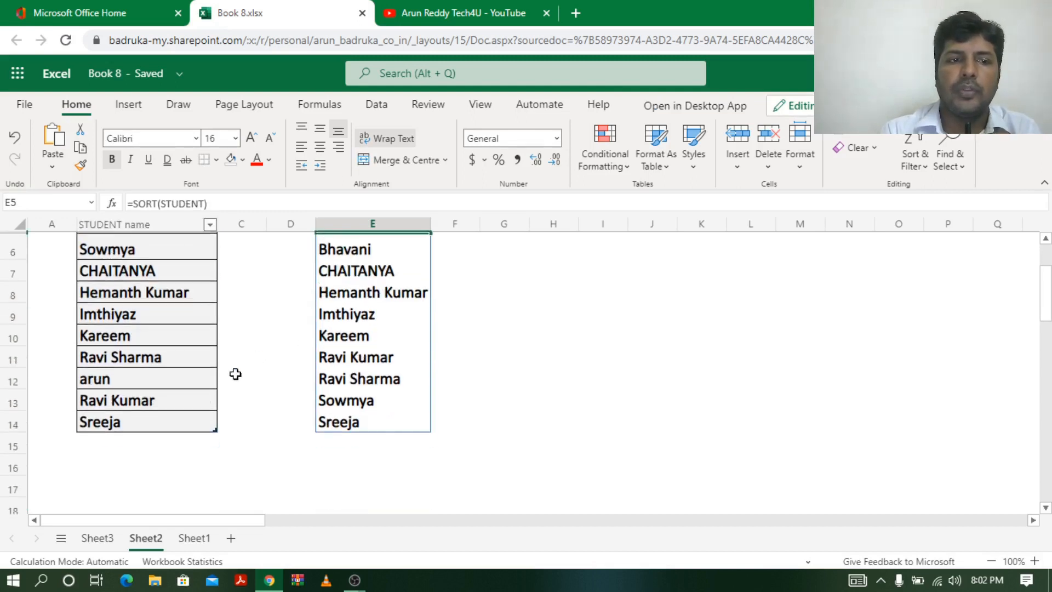
pyautogui.click(129, 440)
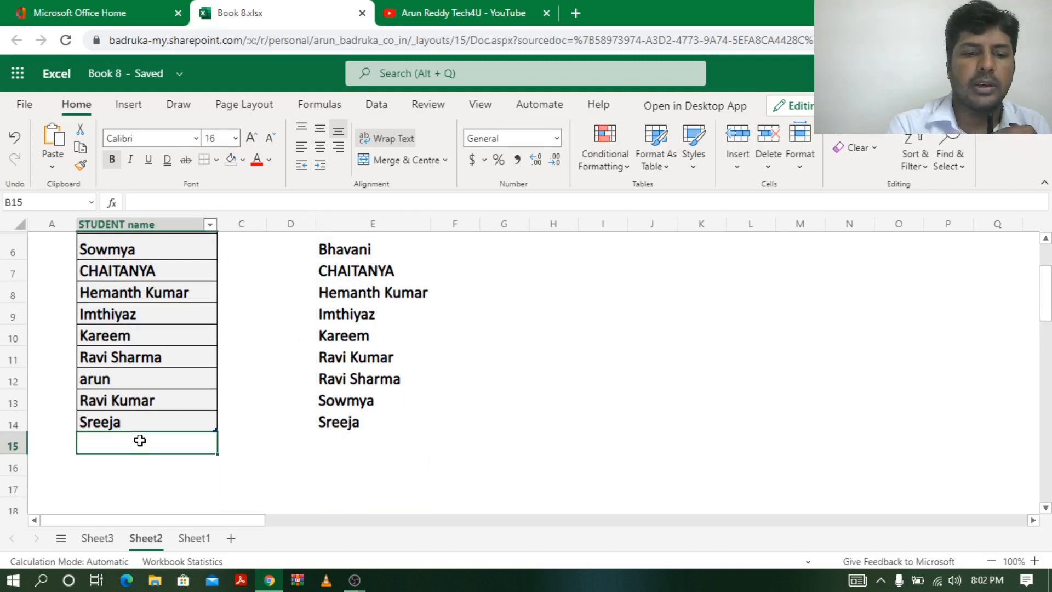
pyautogui.write('KRI')
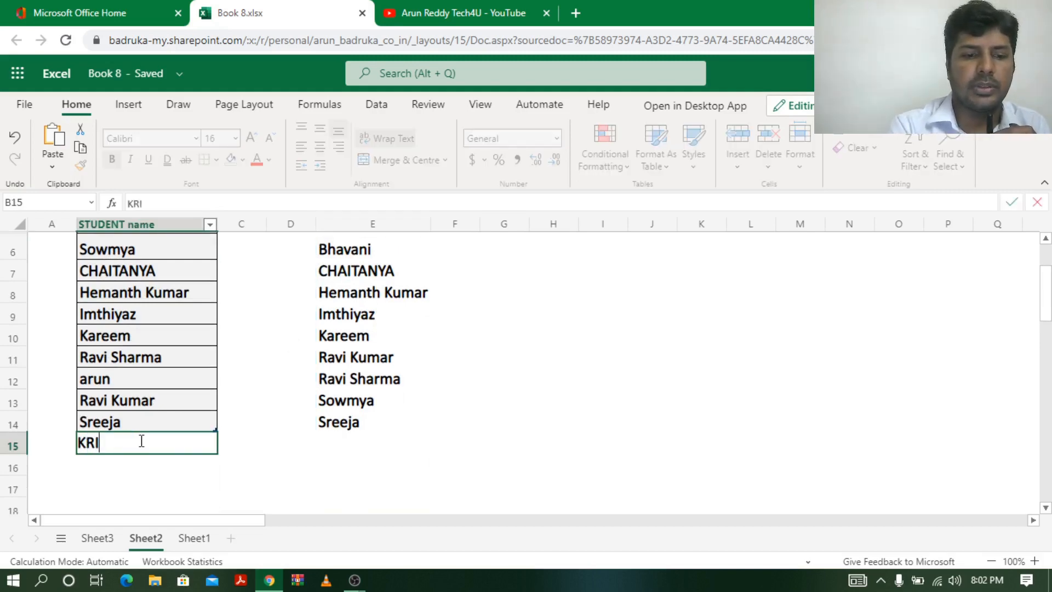
pyautogui.write('SHNA')
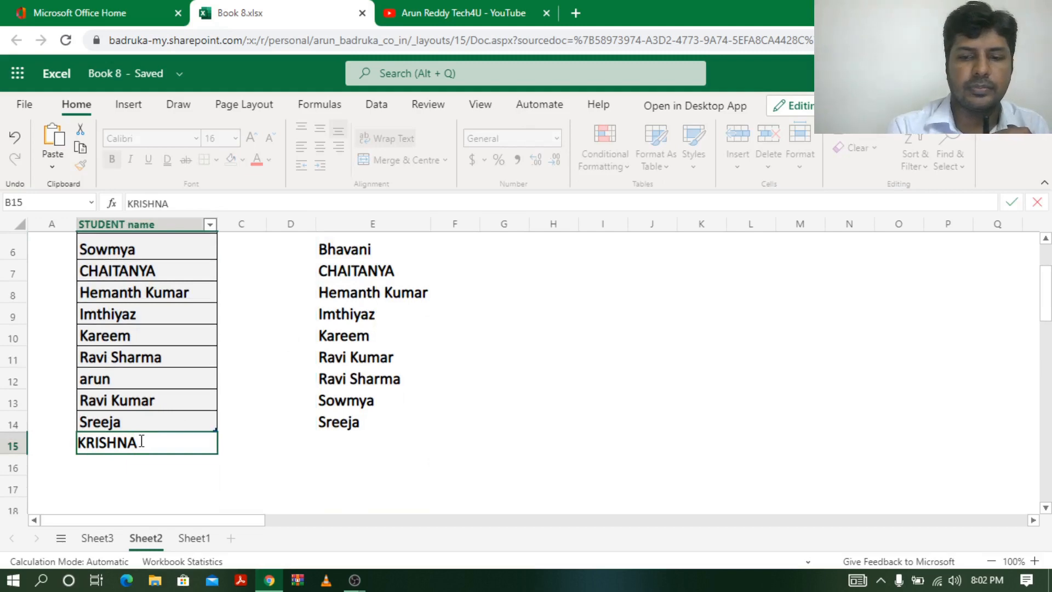
pyautogui.press('Return')
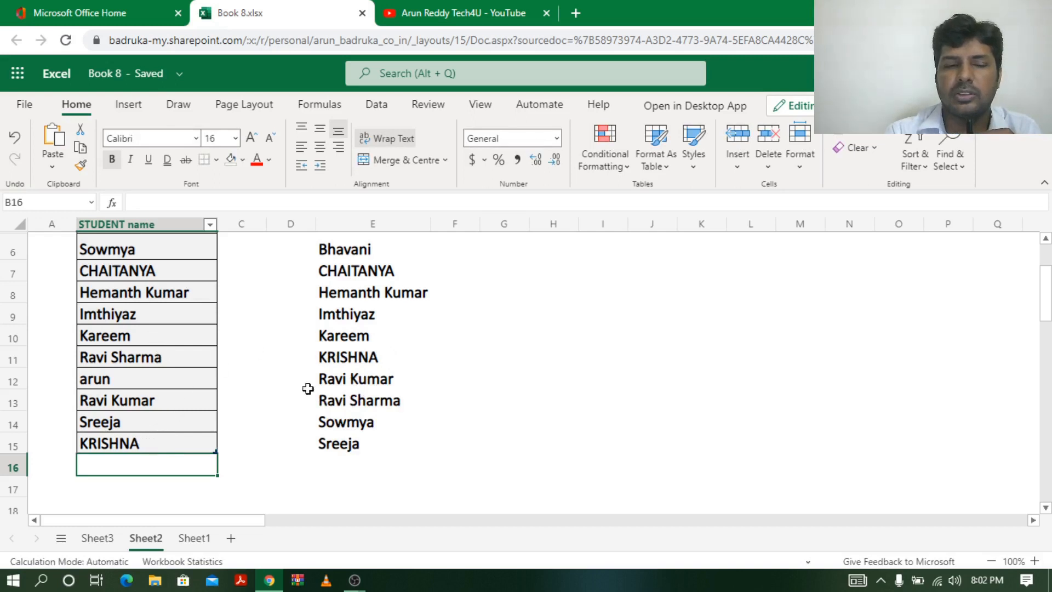
pyautogui.scroll(2, 157, 450)
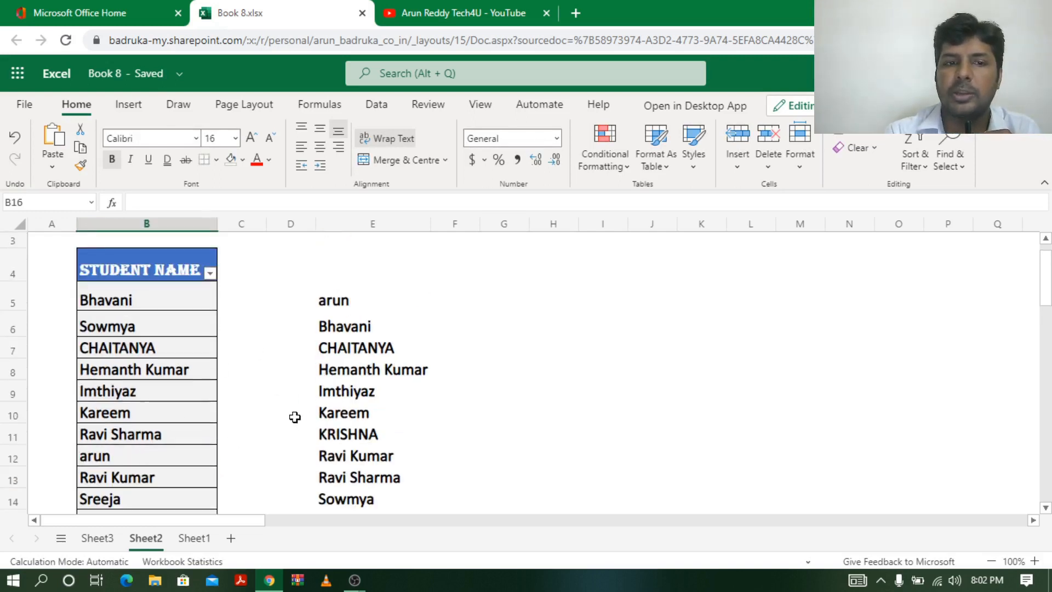
pyautogui.scroll(-1, 331, 384)
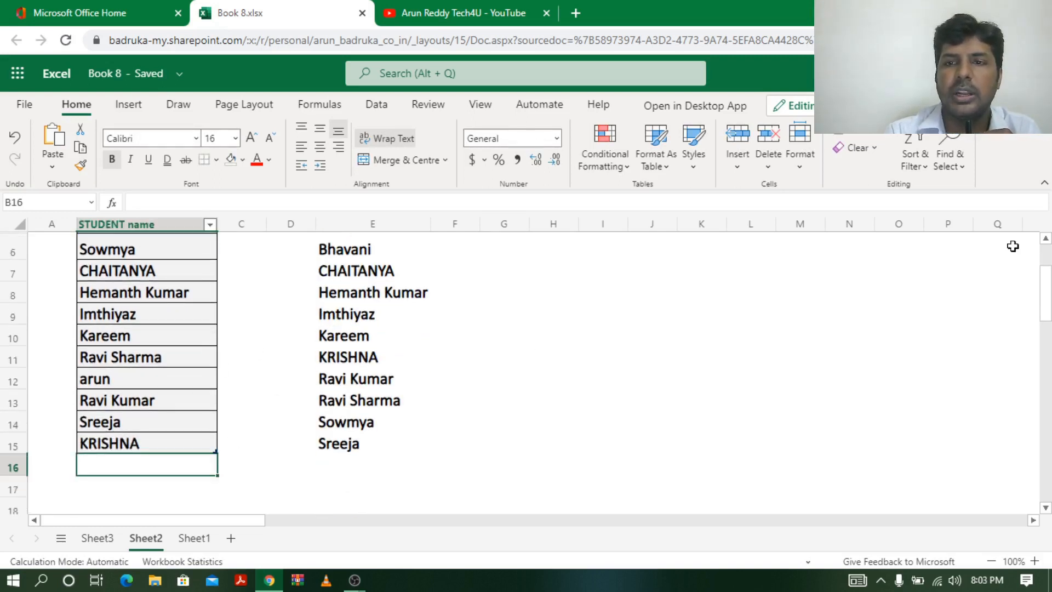
# Step: Switch the ribbon to its compact single-line layout and select the student marks data B4:D14 on Sheet1
pyautogui.click(1047, 184)
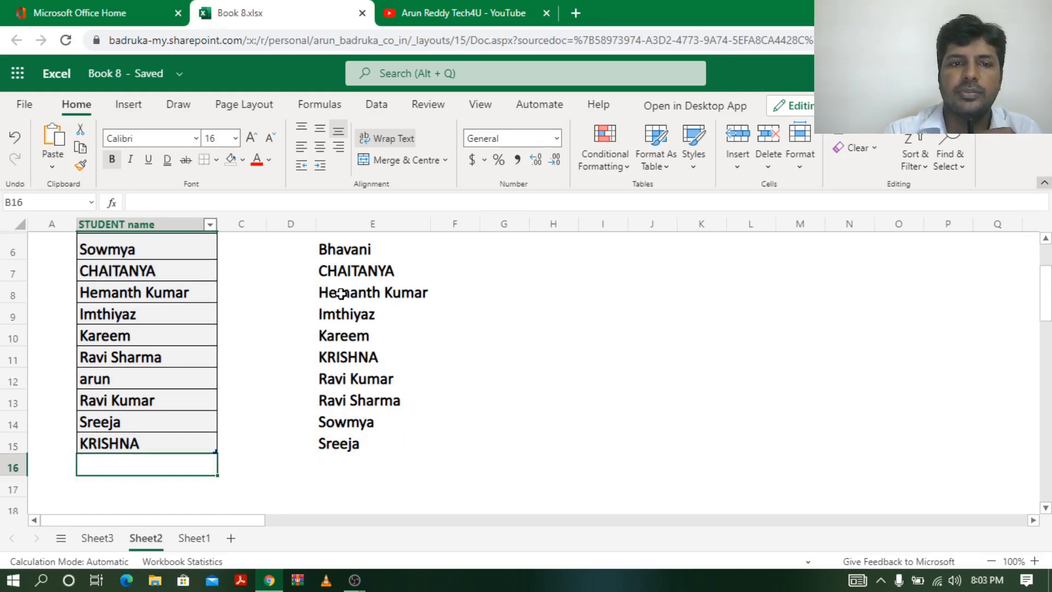
pyautogui.scroll(2, 347, 343)
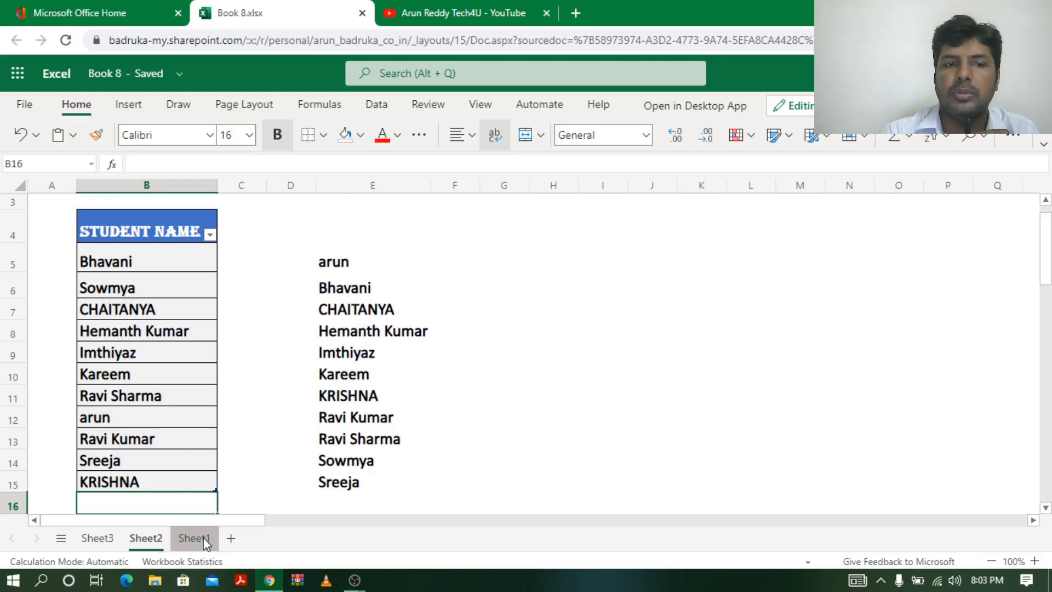
pyautogui.click(203, 539)
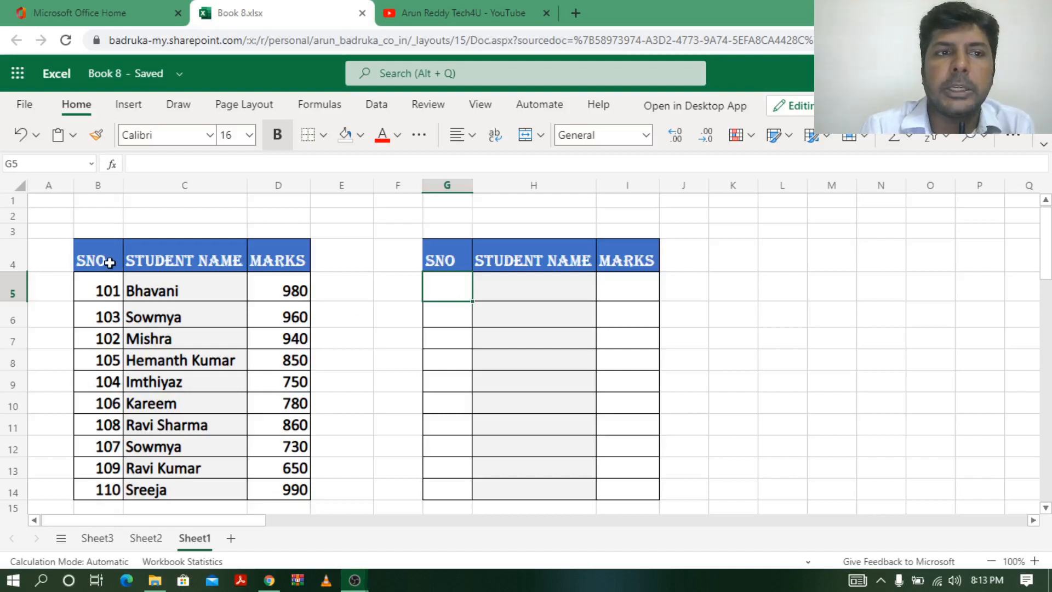
pyautogui.moveTo(109, 257); pyautogui.dragTo(290, 488)
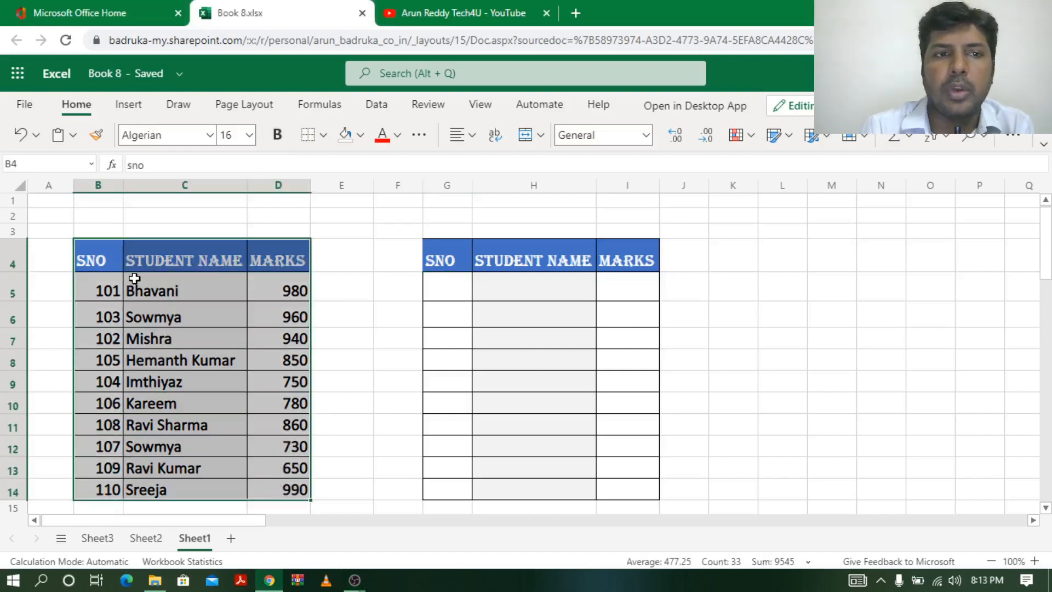
# Step: Enter the formula =SORT(B5:D14) in cell G5 to list the student records sorted by serial number
pyautogui.click(454, 293)
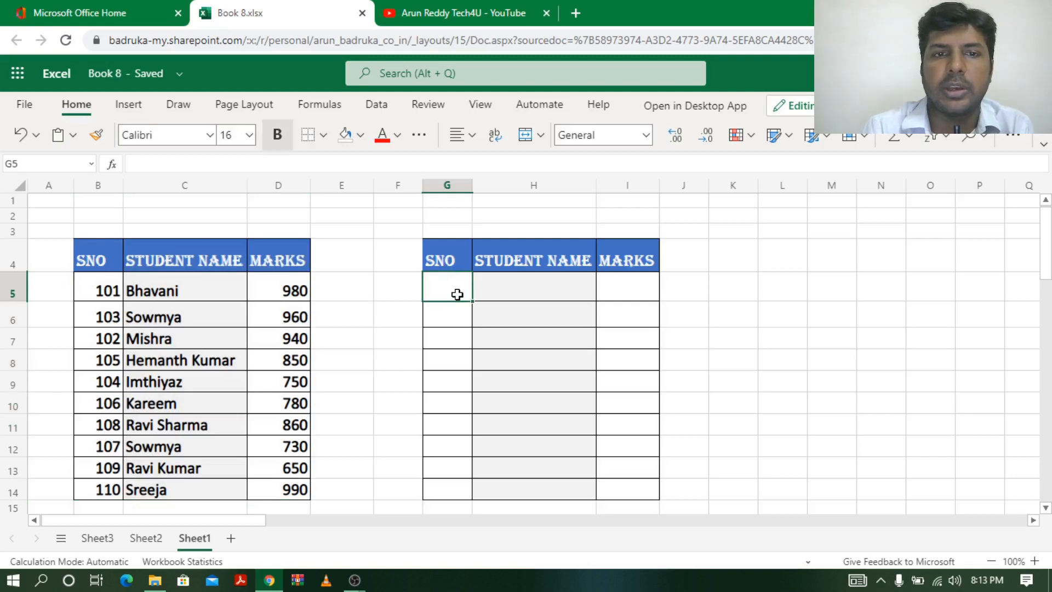
pyautogui.write('=[')
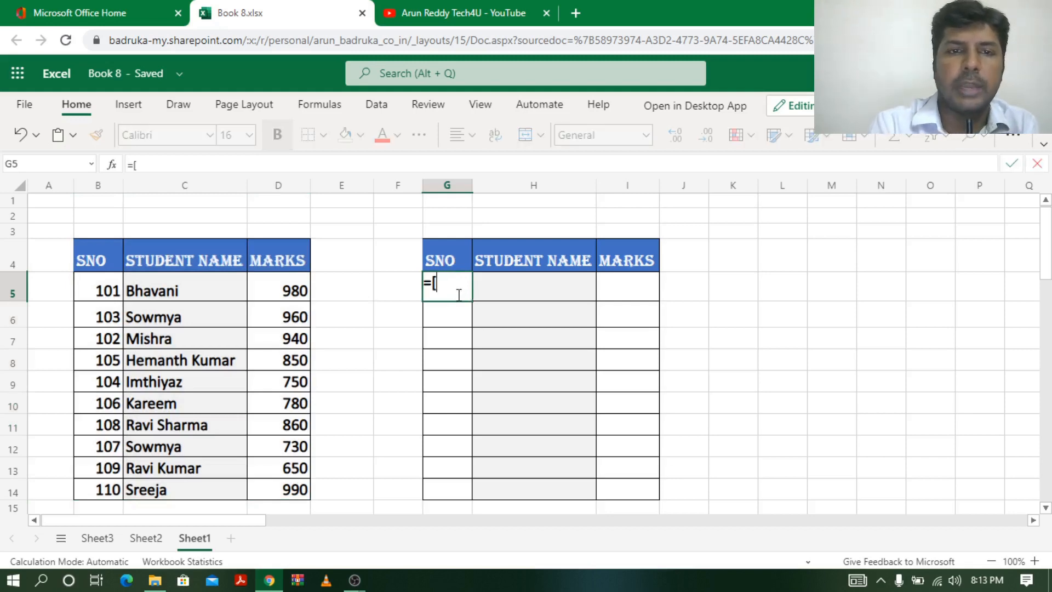
pyautogui.write('SO')
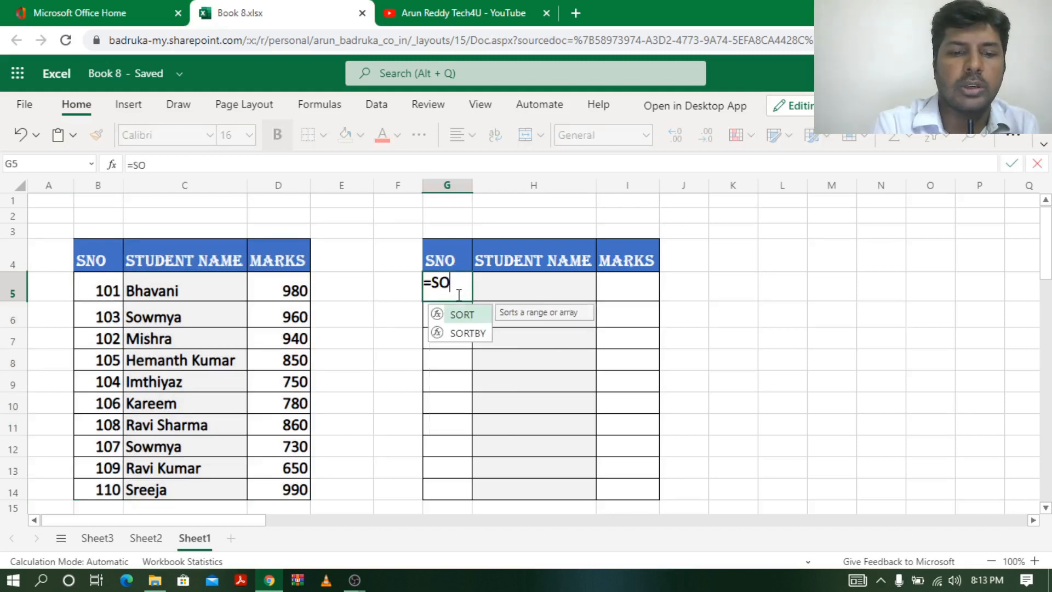
pyautogui.write('RT(')
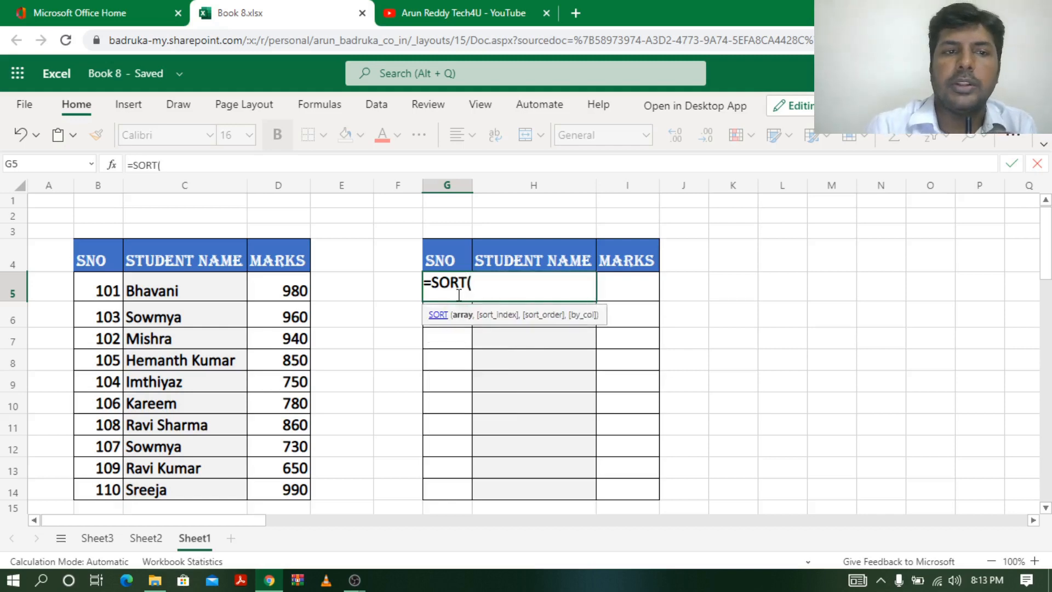
pyautogui.moveTo(106, 287); pyautogui.dragTo(277, 488)
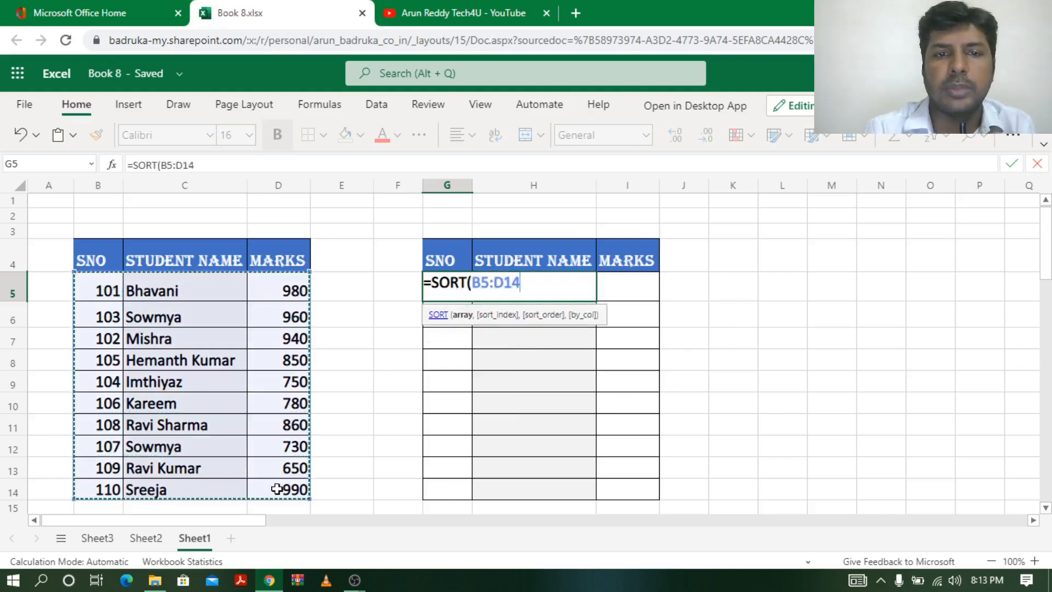
pyautogui.write(')')
pyautogui.press('Return')
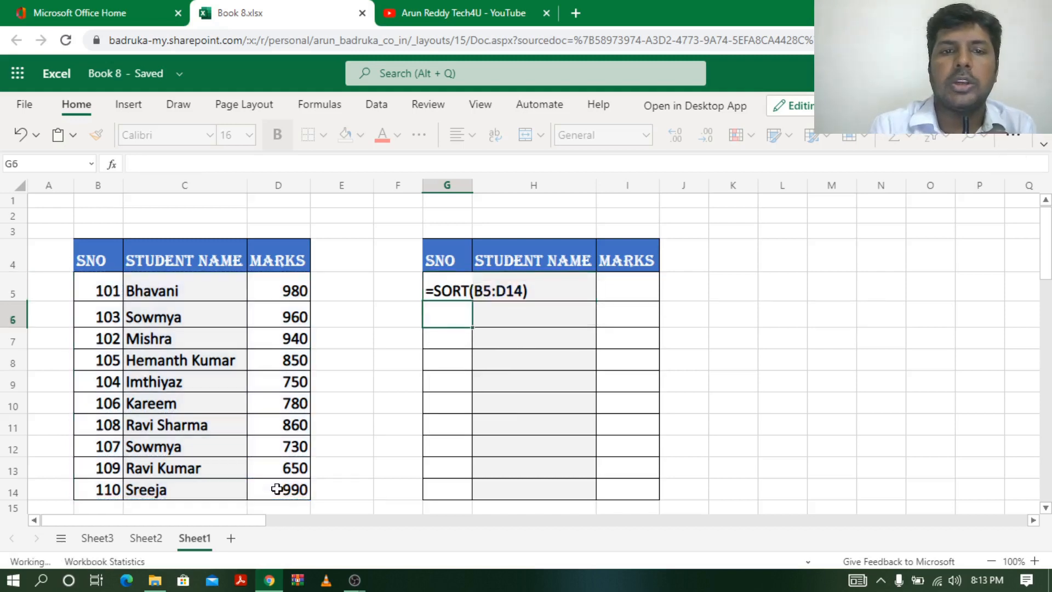
pyautogui.click(454, 289)
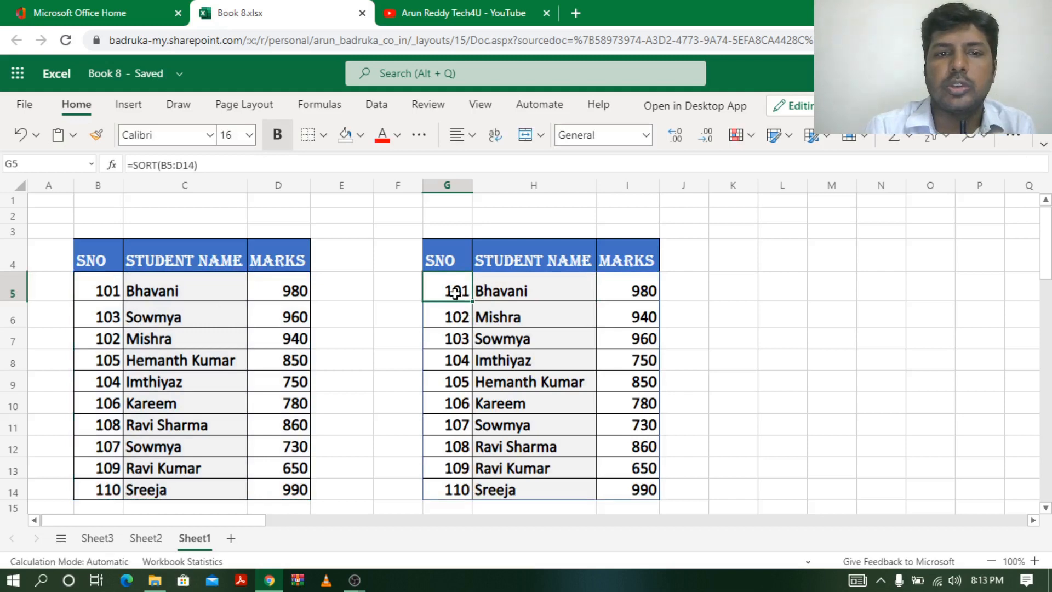
# Step: Compare the sorted records in G5:I14 with the original serial numbers in column B, and review the order of G5:G14
pyautogui.moveTo(454, 292); pyautogui.dragTo(640, 487)
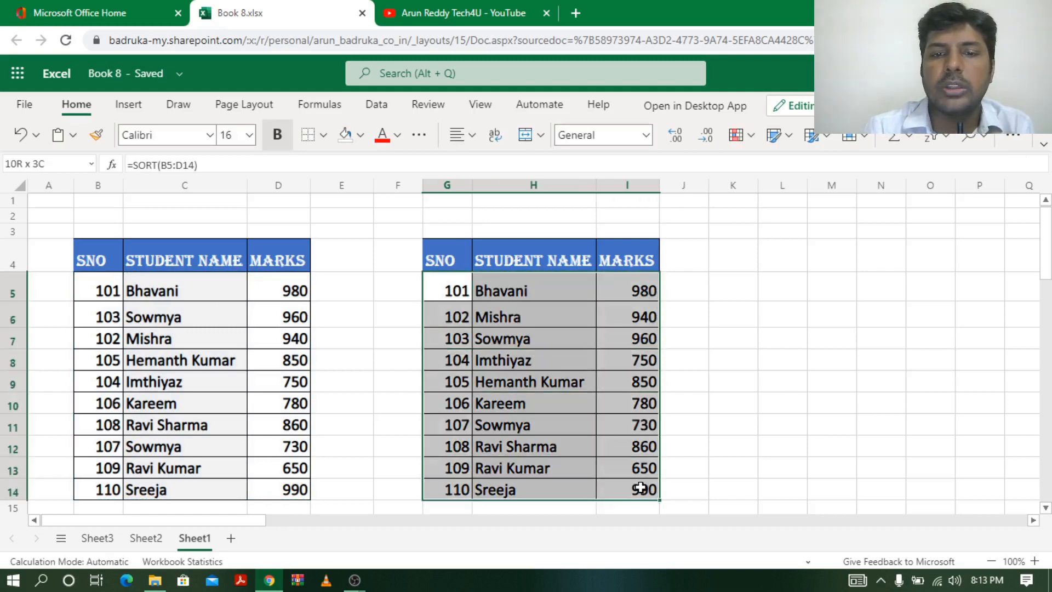
pyautogui.click(451, 291)
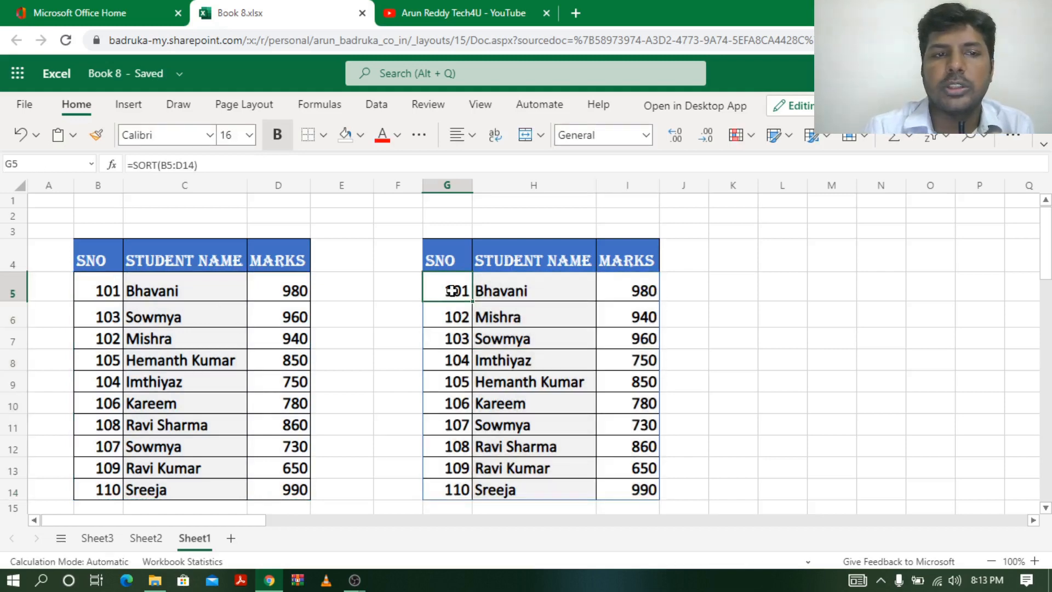
pyautogui.click(114, 290)
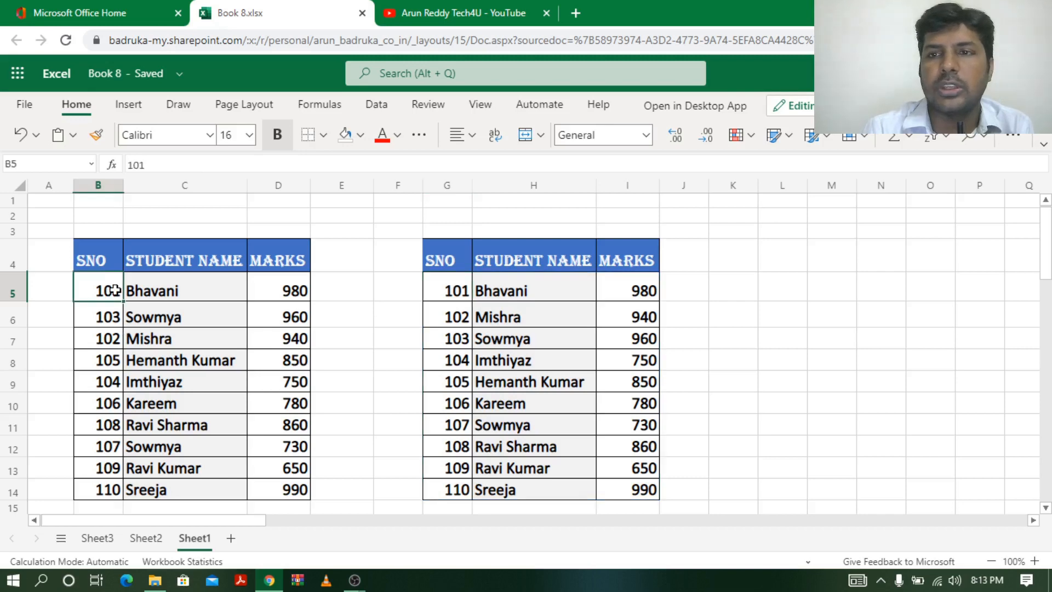
pyautogui.click(107, 318)
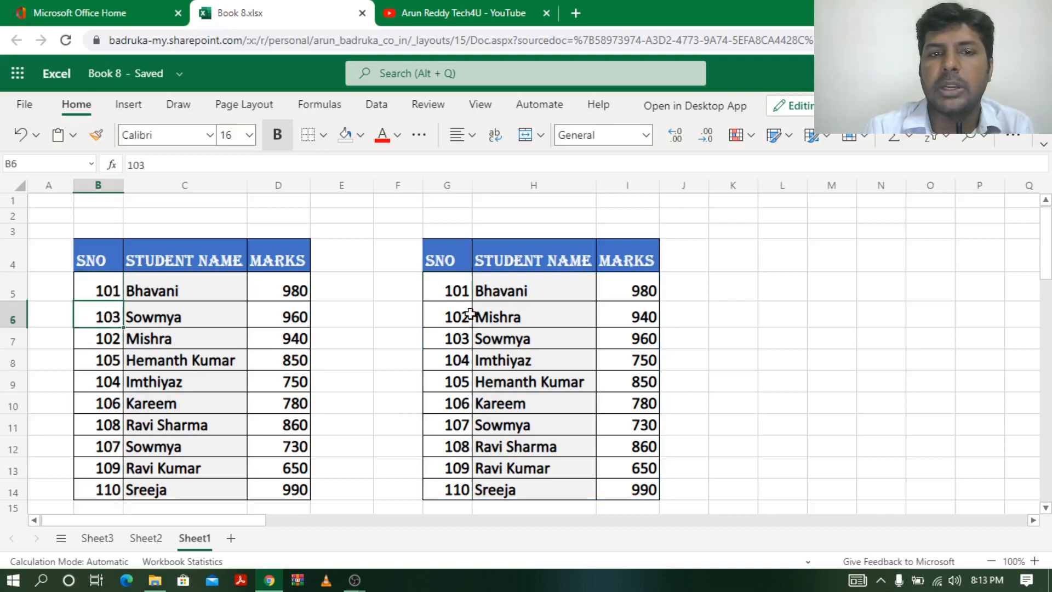
pyautogui.click(455, 289)
pyautogui.moveTo(455, 290); pyautogui.dragTo(454, 489)
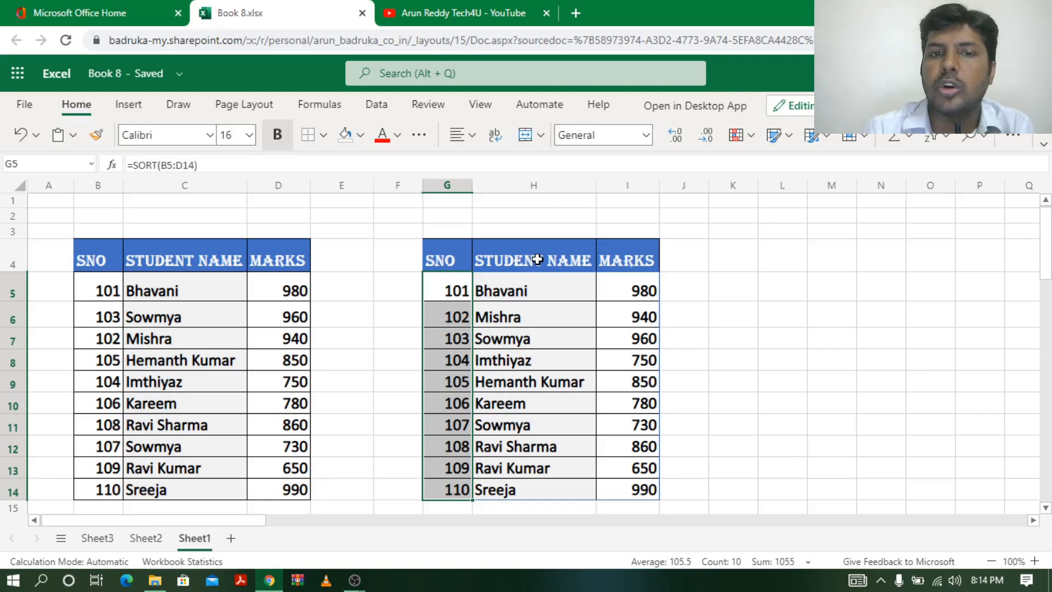
# Step: Add a sort index of 2 to the formula in G5, making it =SORT(B5:D14,2) to sort the records by student name
pyautogui.doubleClick(460, 289)
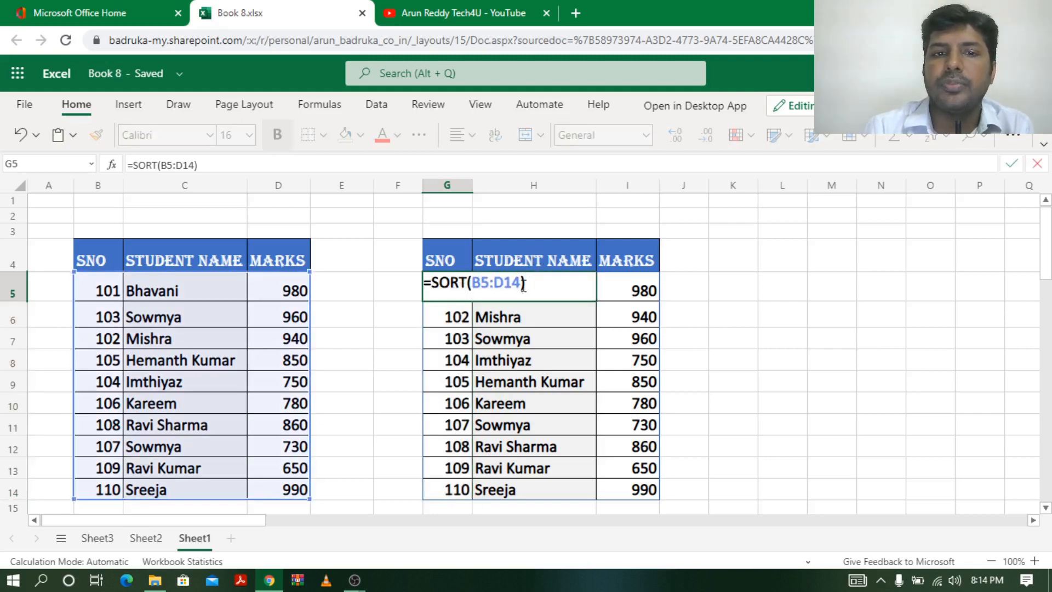
pyautogui.click(520, 286)
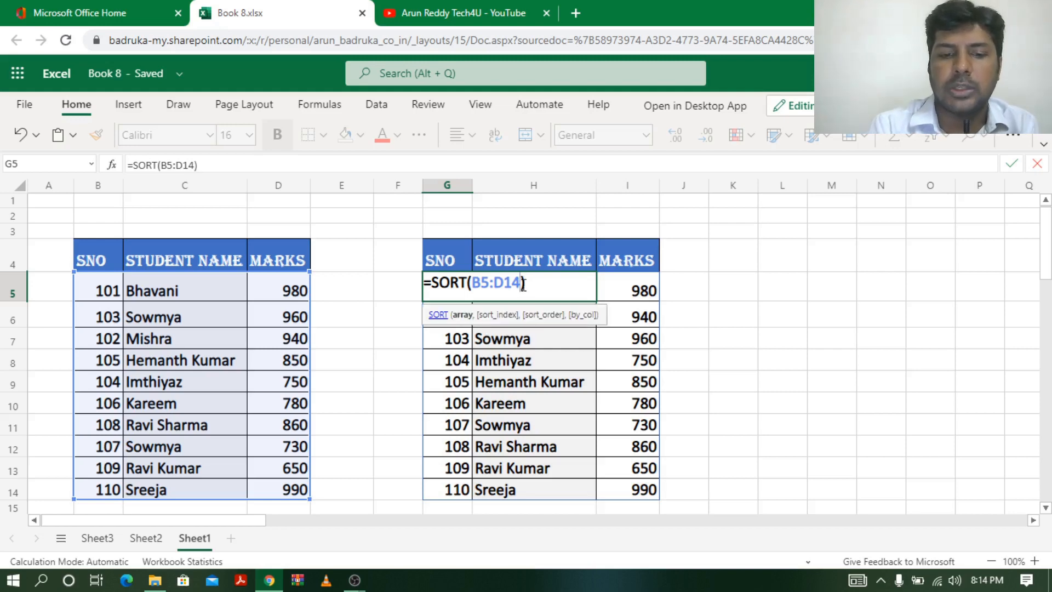
pyautogui.write(',')
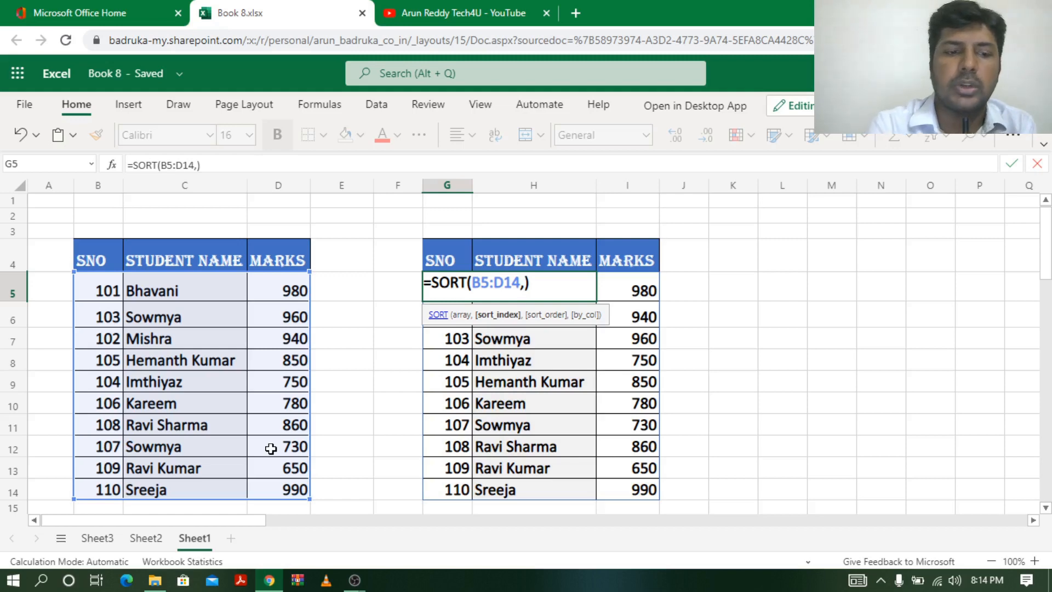
pyautogui.write('2')
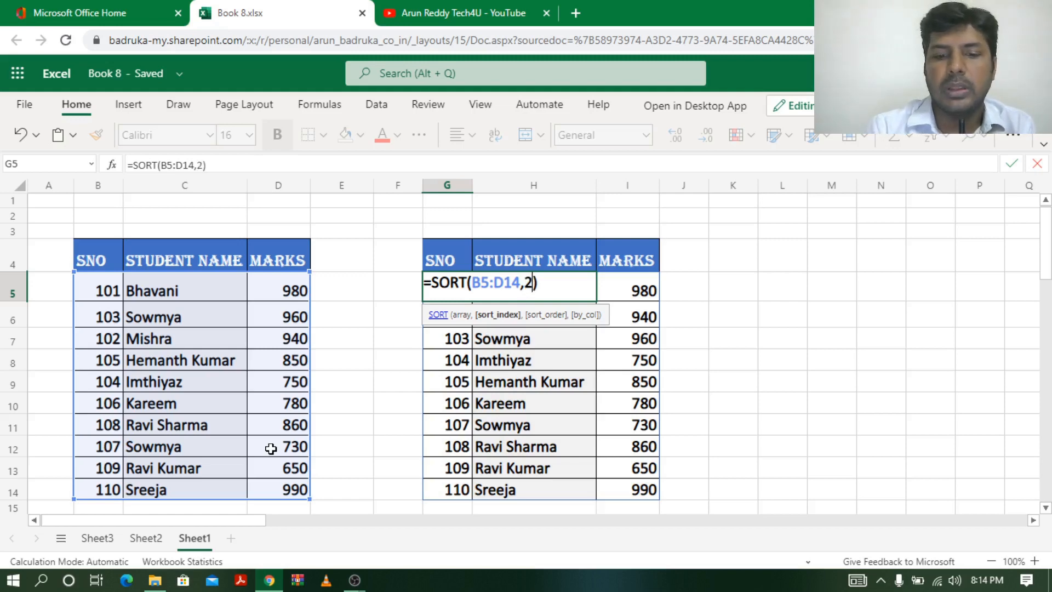
pyautogui.press('Return')
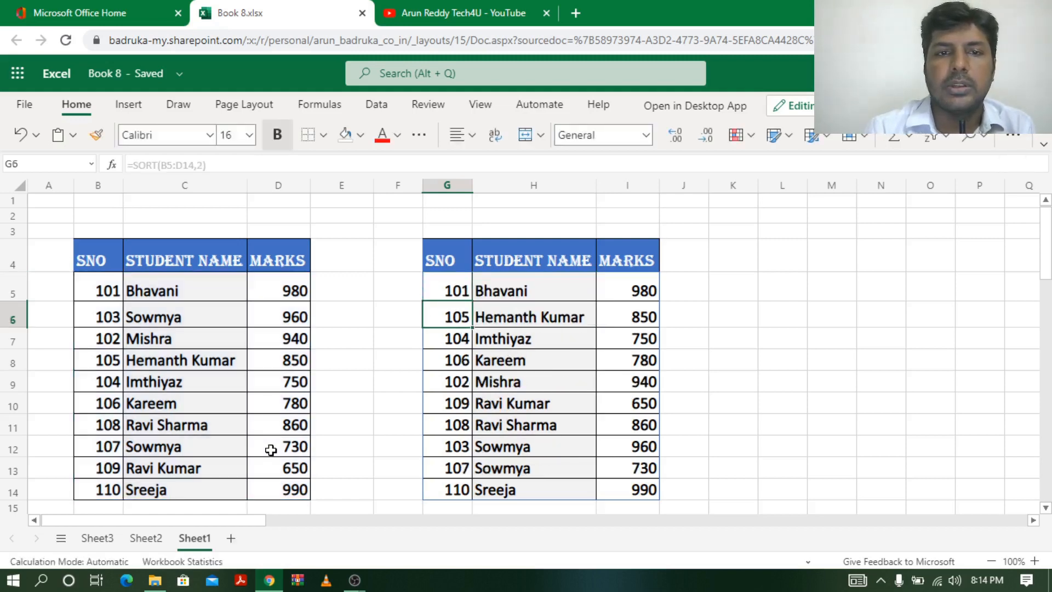
# Step: Examine the order of the student names in H5:H14 against the original list in column C
pyautogui.click(530, 321)
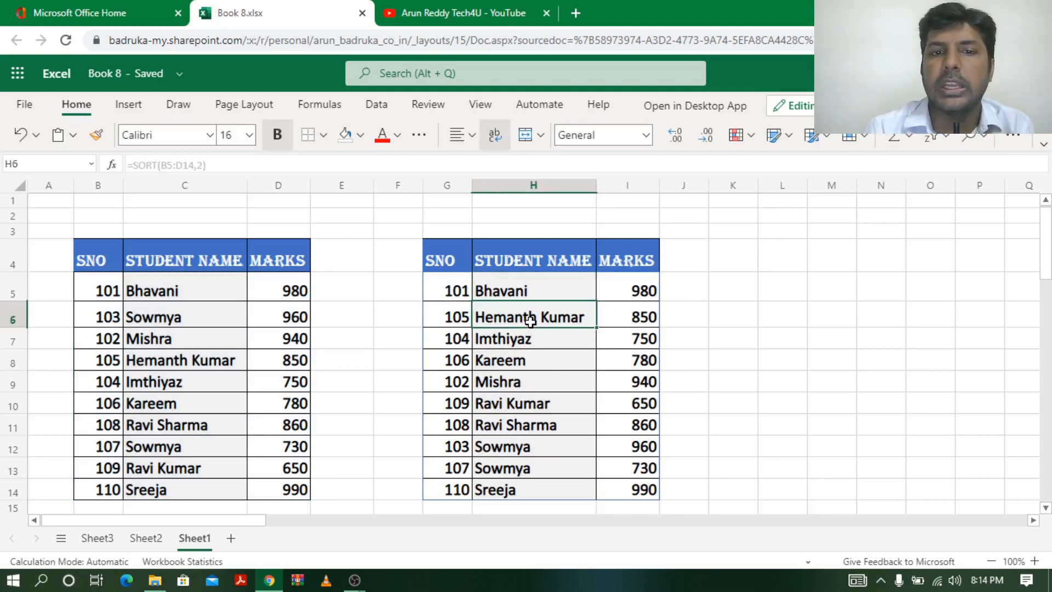
pyautogui.click(163, 321)
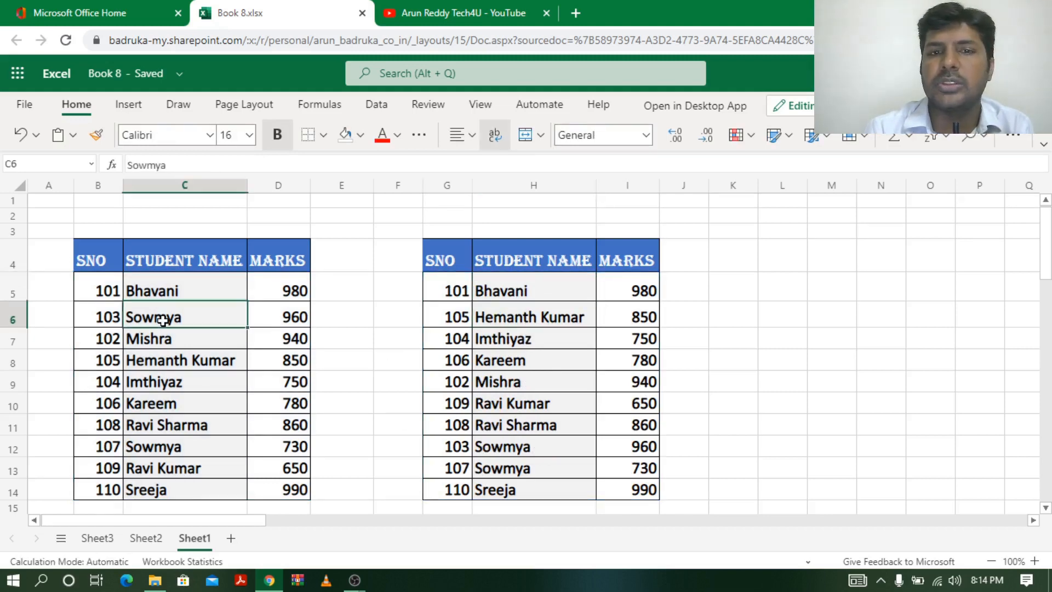
pyautogui.click(540, 340)
pyautogui.click(522, 294)
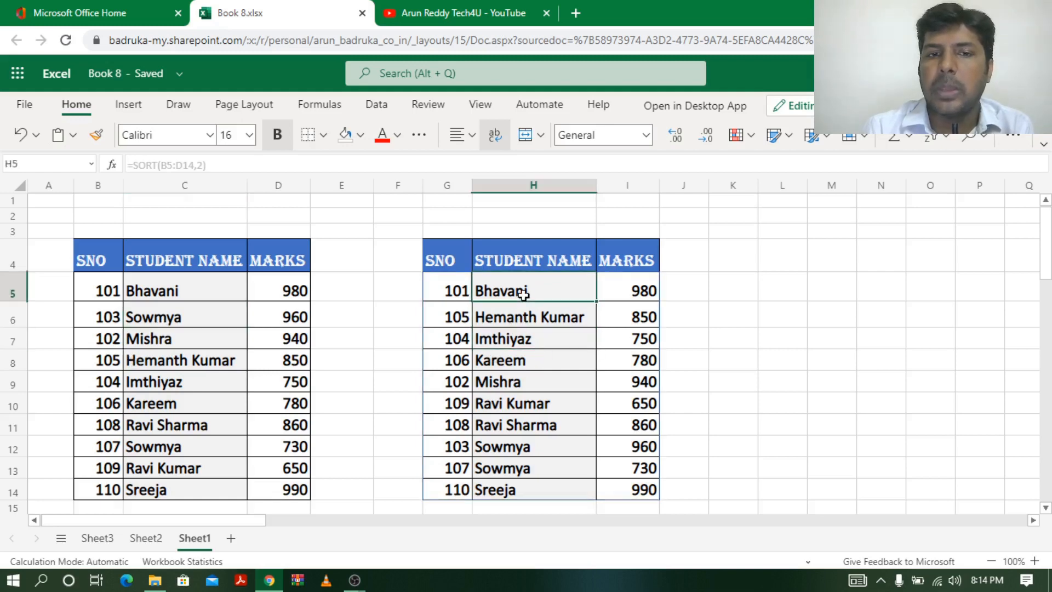
pyautogui.click(524, 320)
pyautogui.click(522, 342)
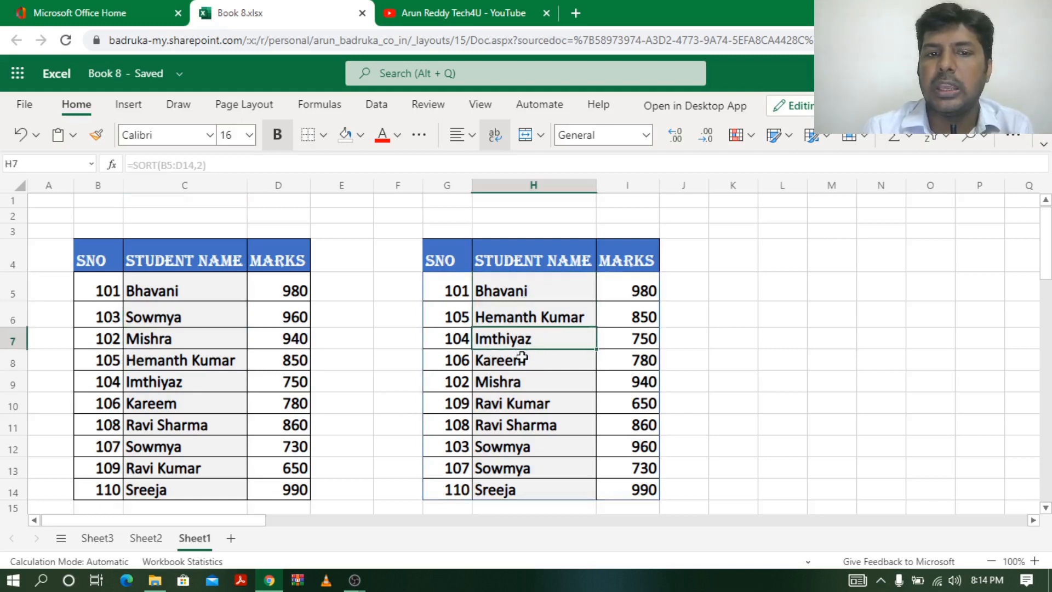
pyautogui.click(522, 362)
pyautogui.click(522, 385)
pyautogui.click(521, 407)
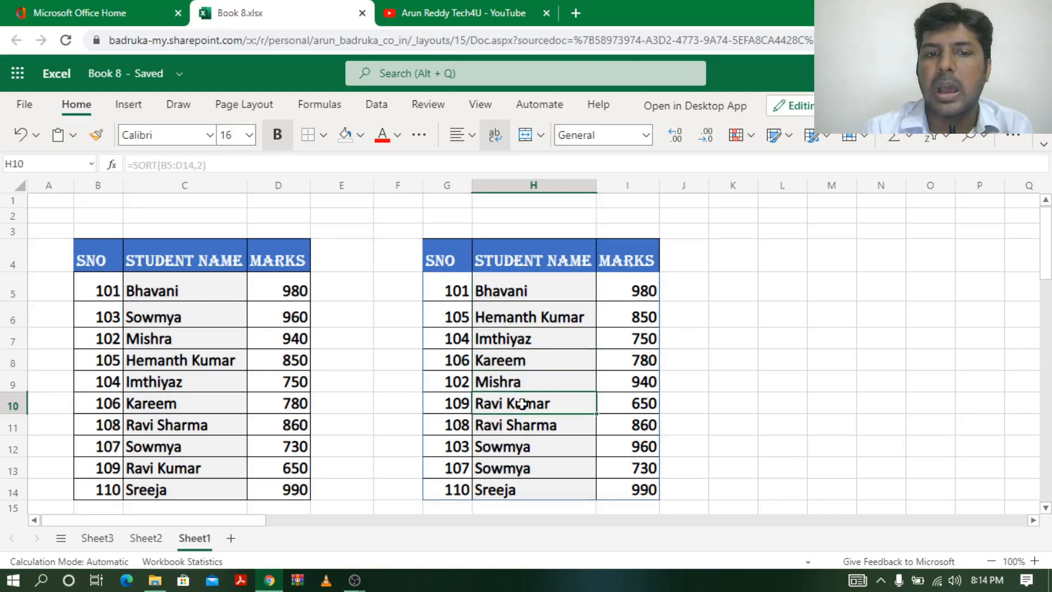
pyautogui.click(520, 452)
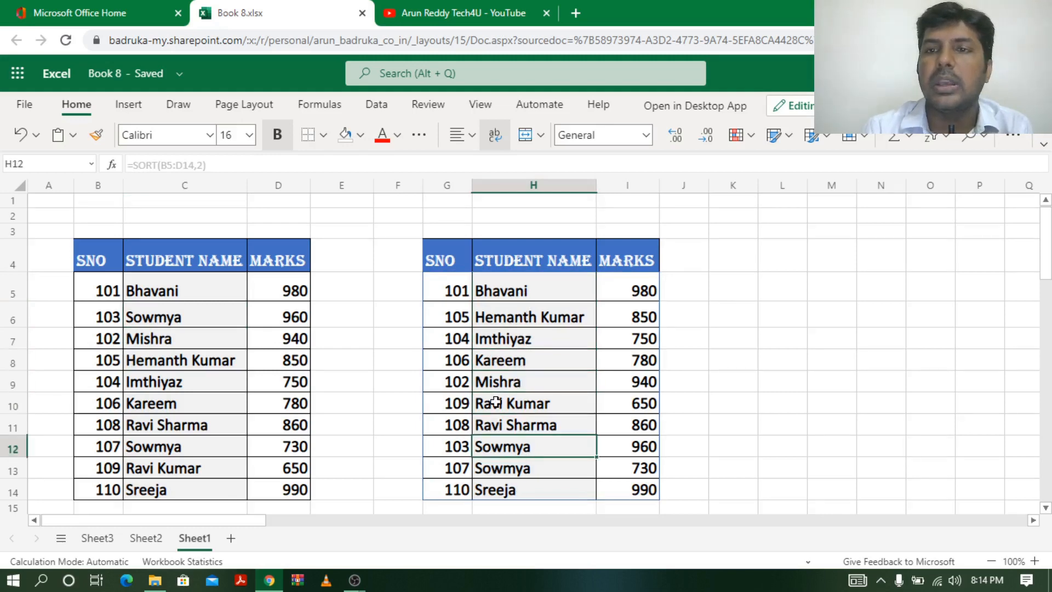
pyautogui.moveTo(535, 291); pyautogui.dragTo(533, 490)
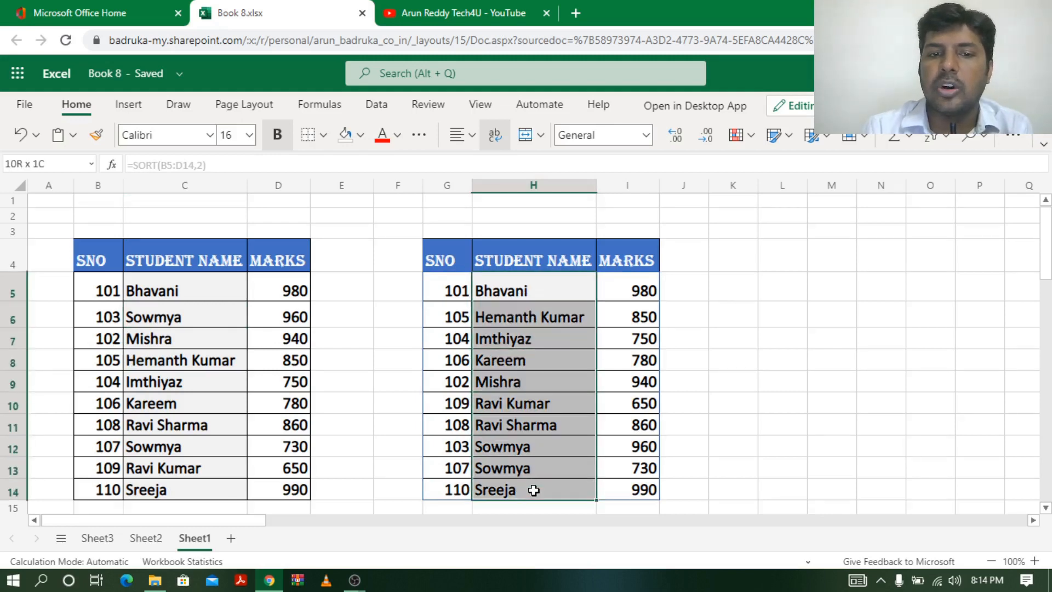
# Step: Change the sort index in G5's formula to 3, making it =SORT(B5:D14,3), and review the records sorted by marks
pyautogui.click(458, 289)
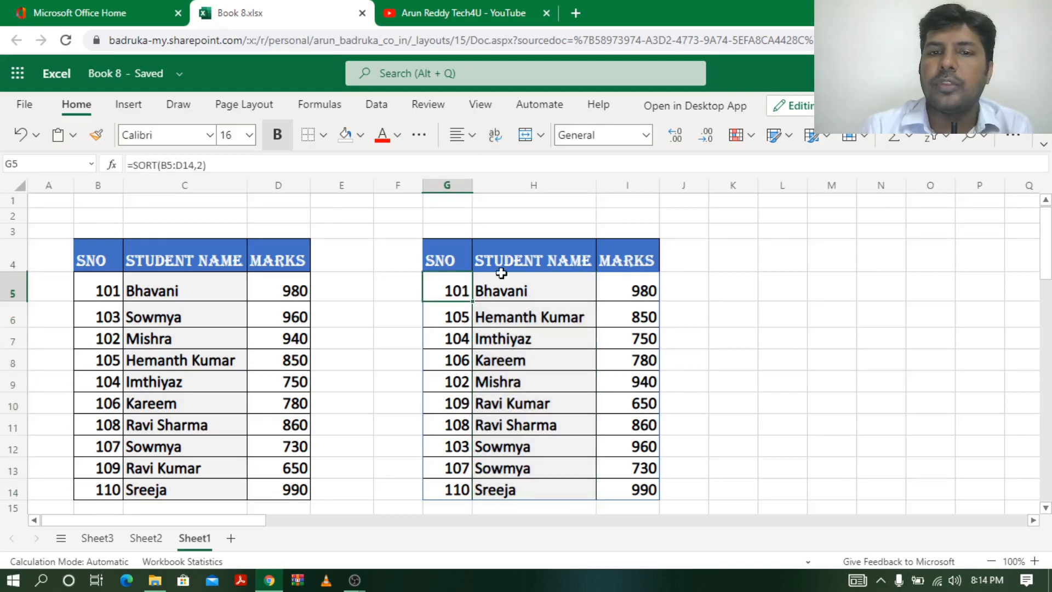
pyautogui.doubleClick(455, 283)
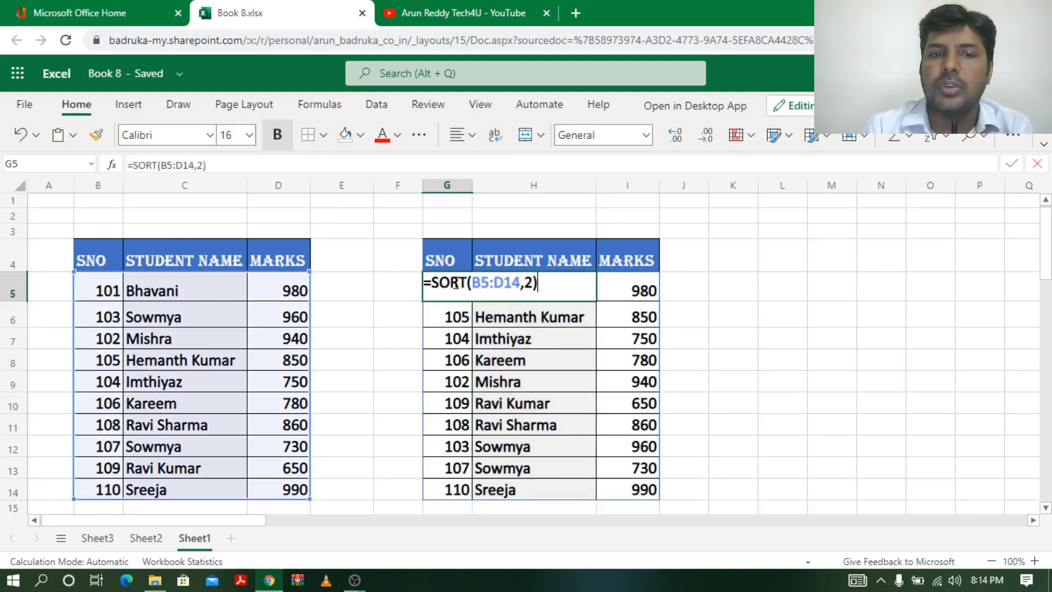
pyautogui.click(532, 283)
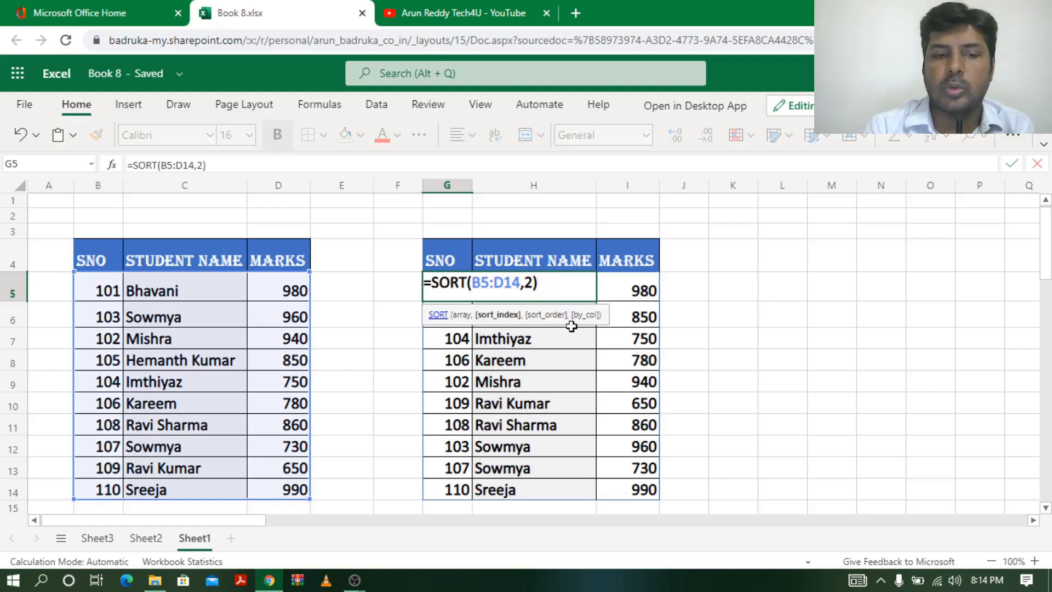
pyautogui.press('BackSpace')
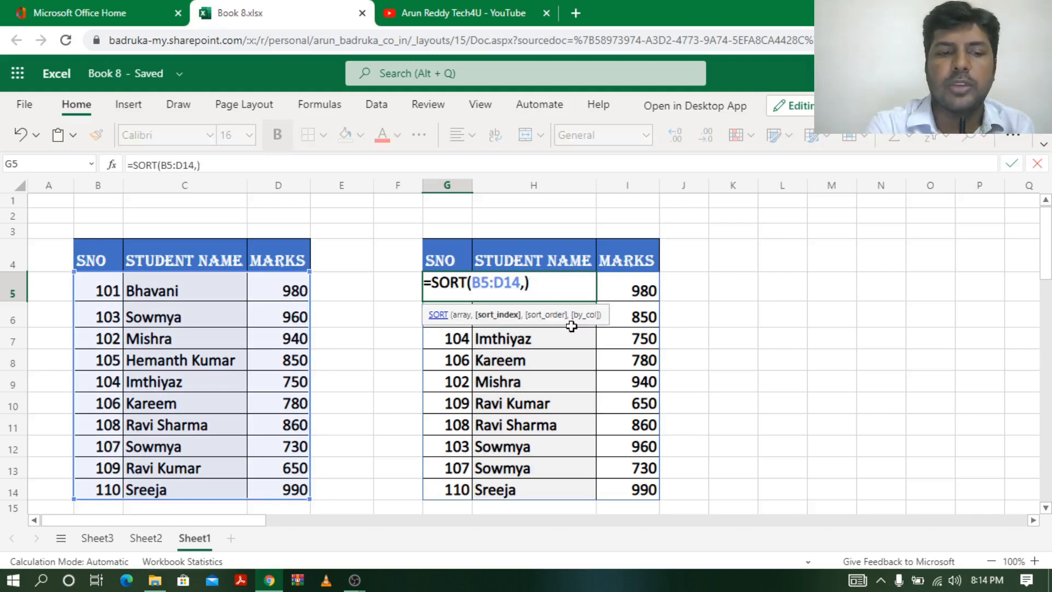
pyautogui.write('3')
pyautogui.press('Return')
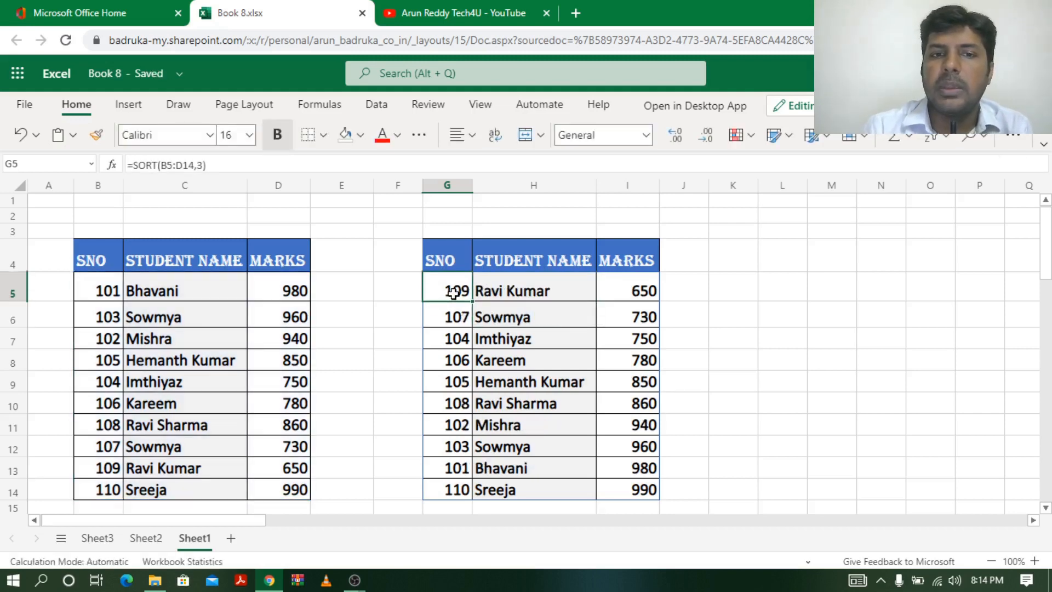
pyautogui.moveTo(453, 291); pyautogui.dragTo(635, 489)
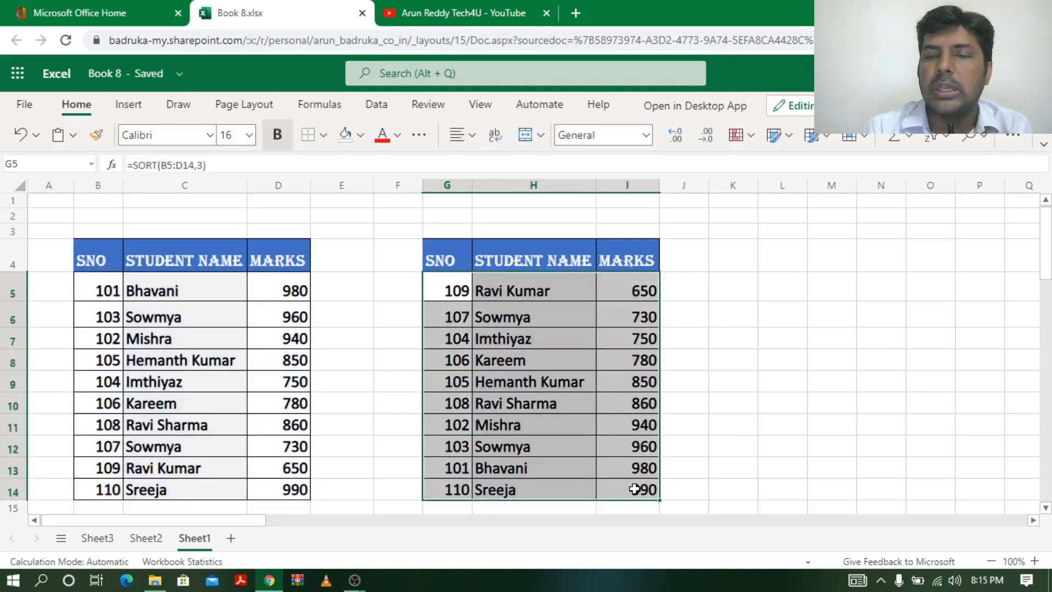
pyautogui.click(631, 284)
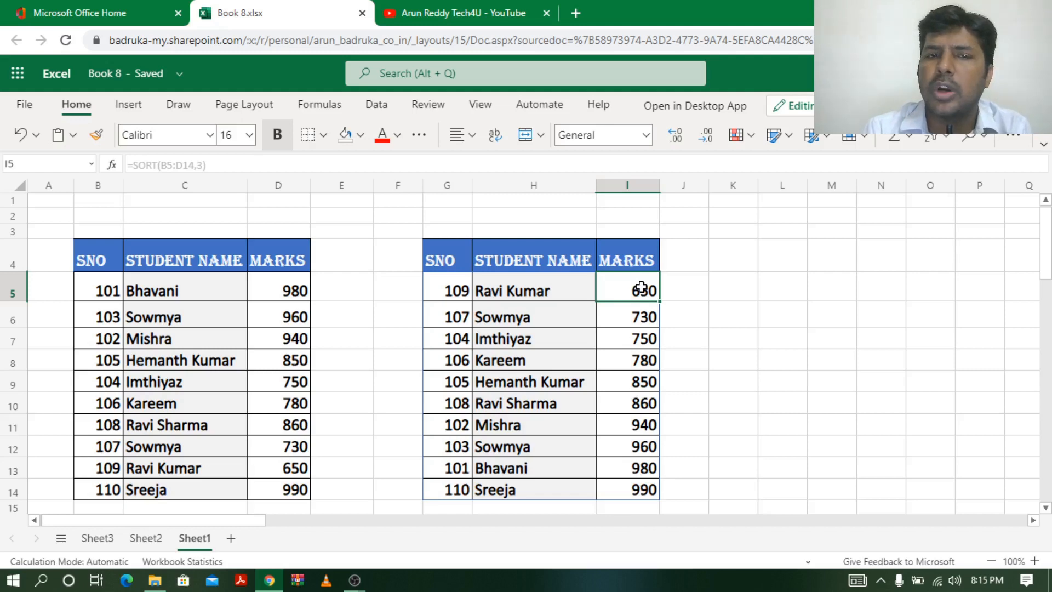
# Step: Add a sort order of -1 to the formula in G5, making it =SORT(B5:D14,3,-1) to sort the marks in descending order
pyautogui.doubleClick(451, 287)
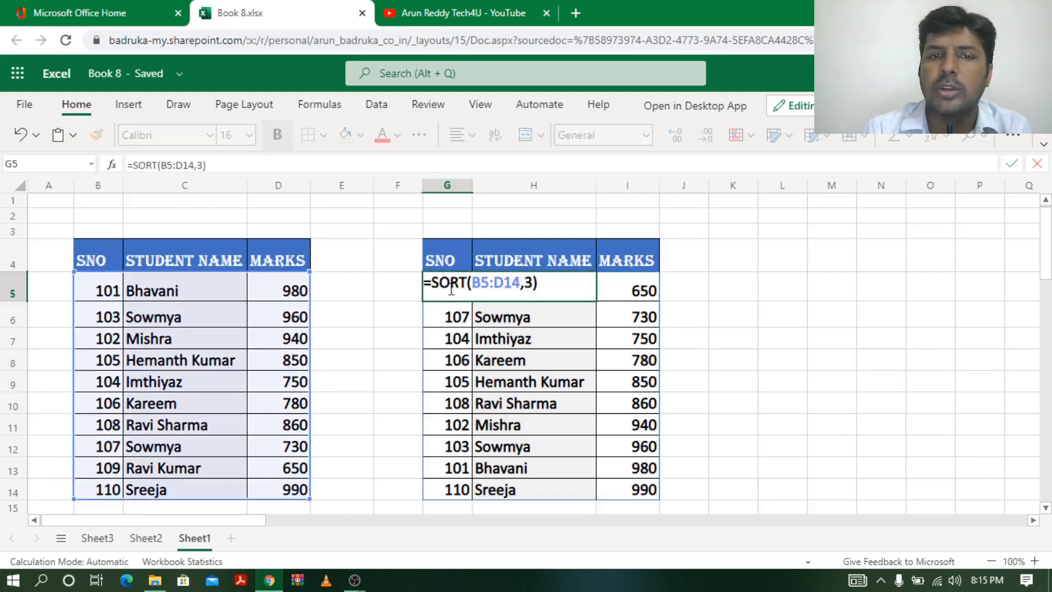
pyautogui.click(535, 284)
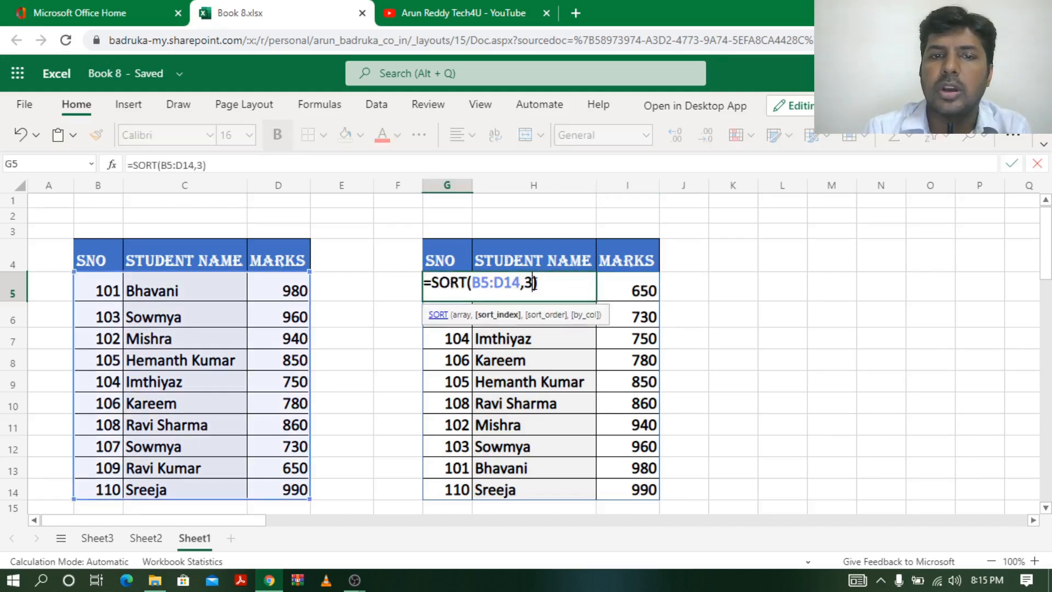
pyautogui.write(',')
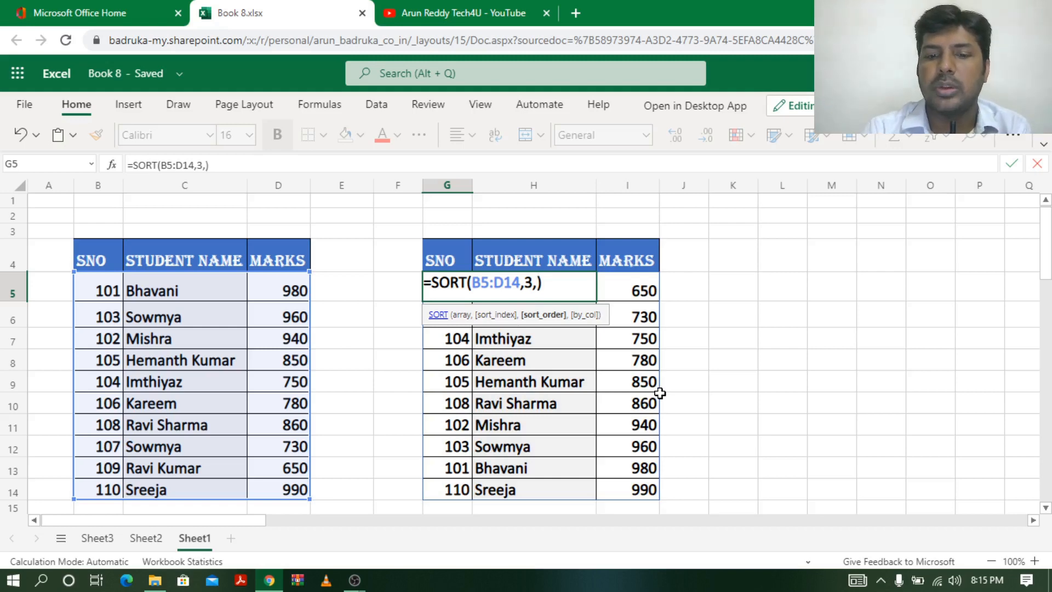
pyautogui.write('-1')
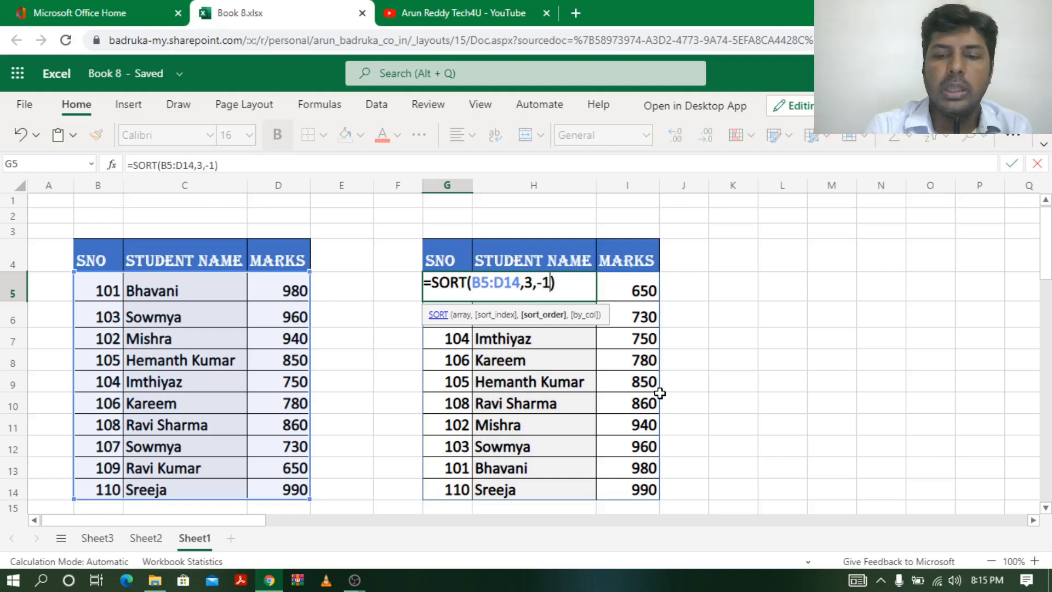
pyautogui.press('Return')
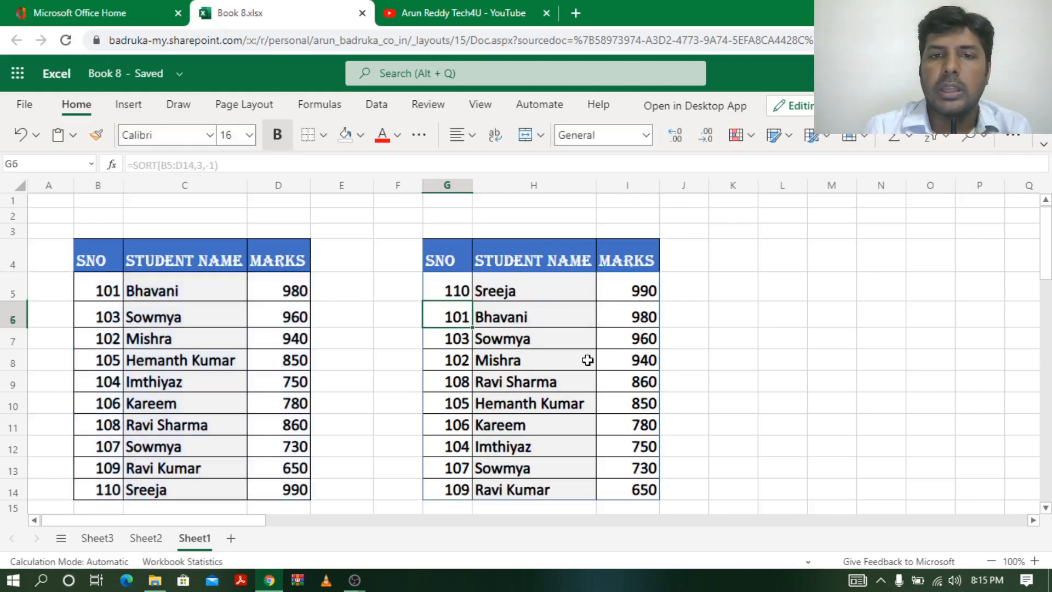
# Step: Examine the sorted records in G5:I14, checking the order of the marks from I5 down to I9
pyautogui.click(635, 290)
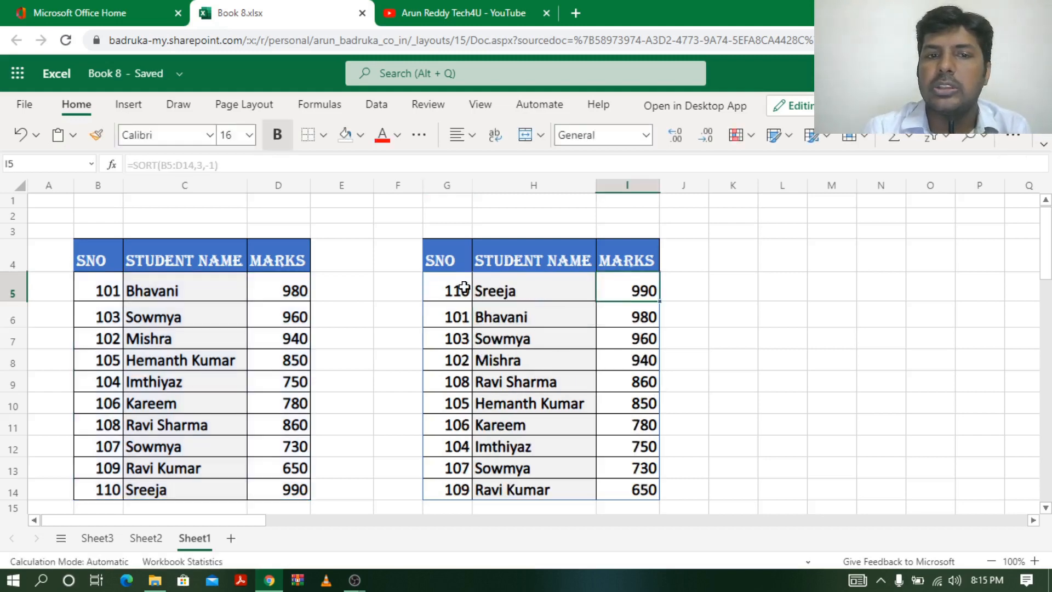
pyautogui.moveTo(463, 288); pyautogui.dragTo(627, 494)
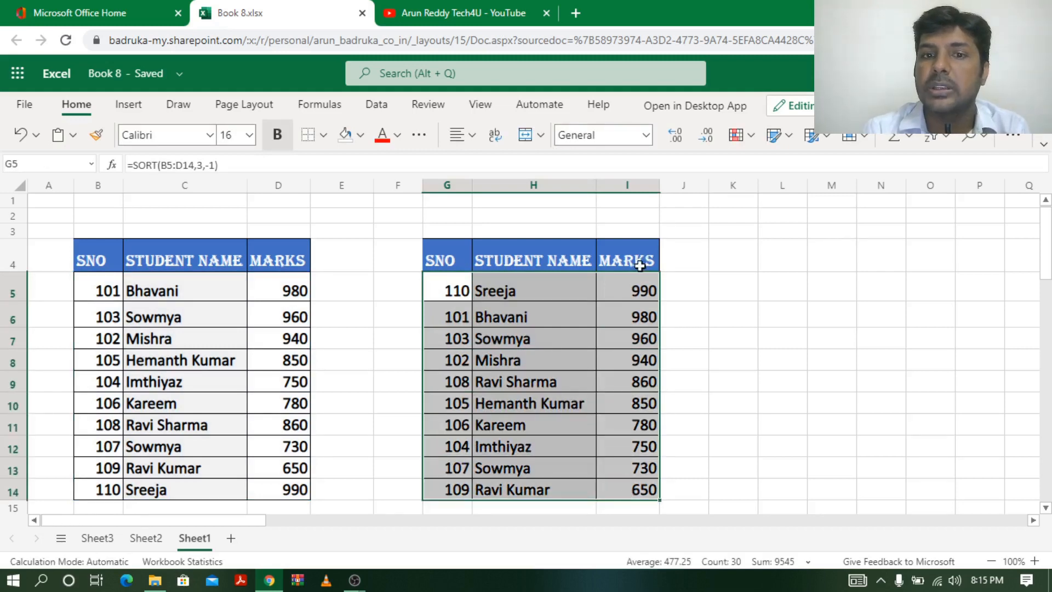
pyautogui.click(633, 284)
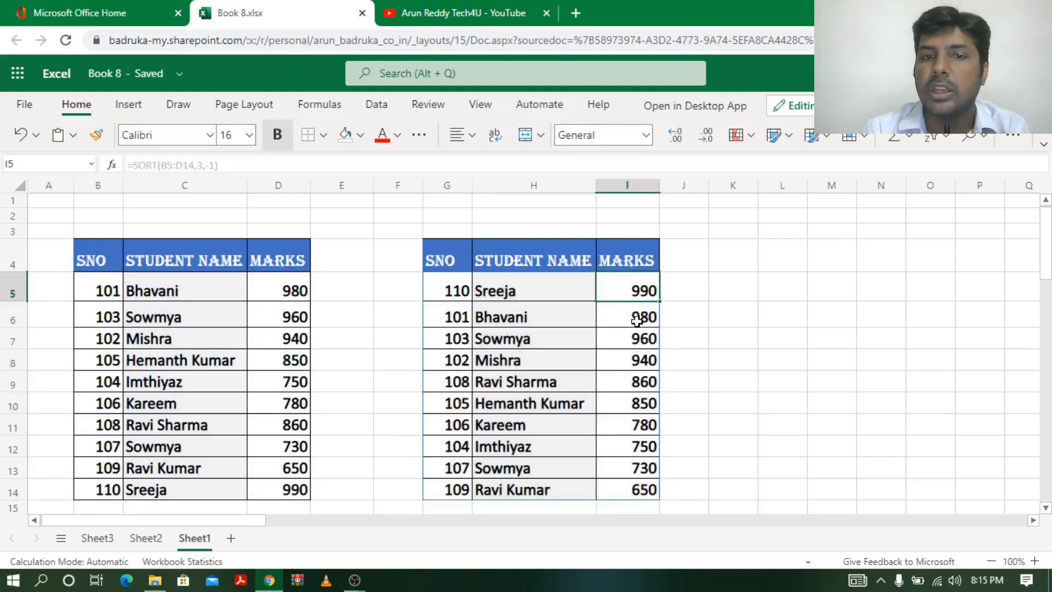
pyautogui.click(636, 320)
pyautogui.click(635, 340)
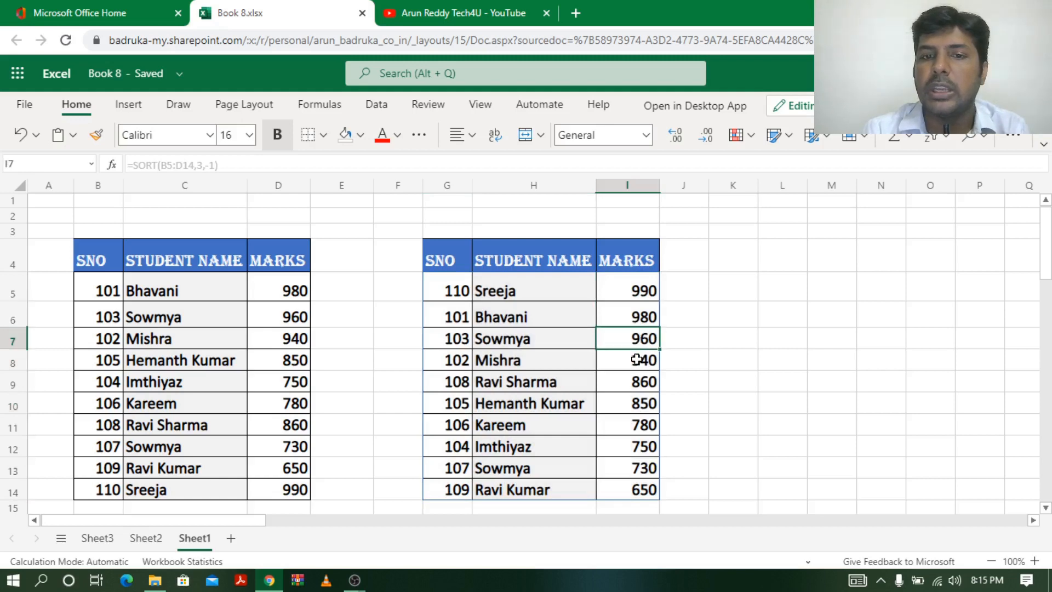
pyautogui.click(636, 359)
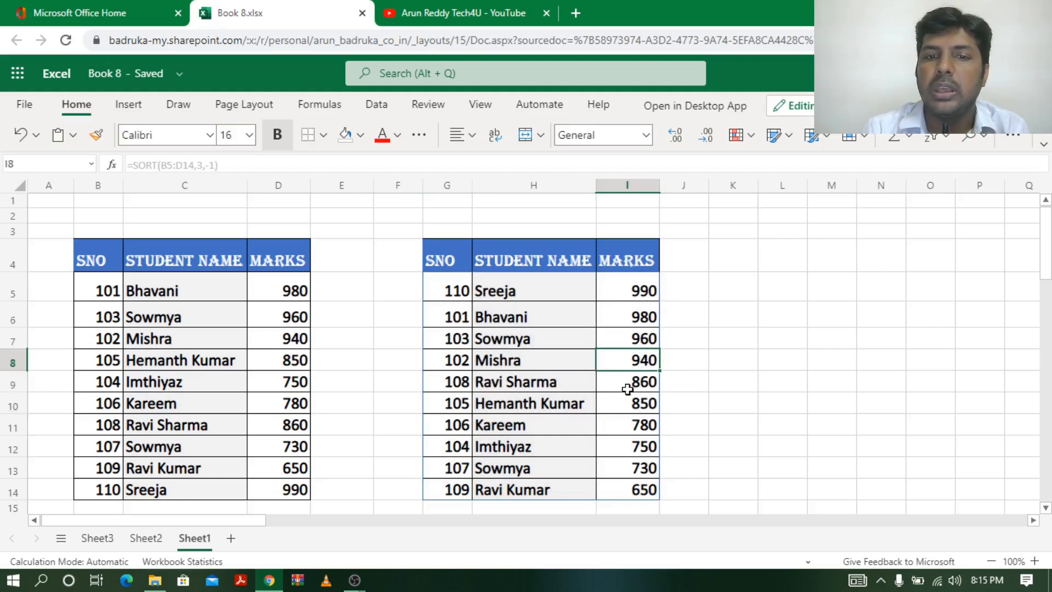
pyautogui.click(627, 389)
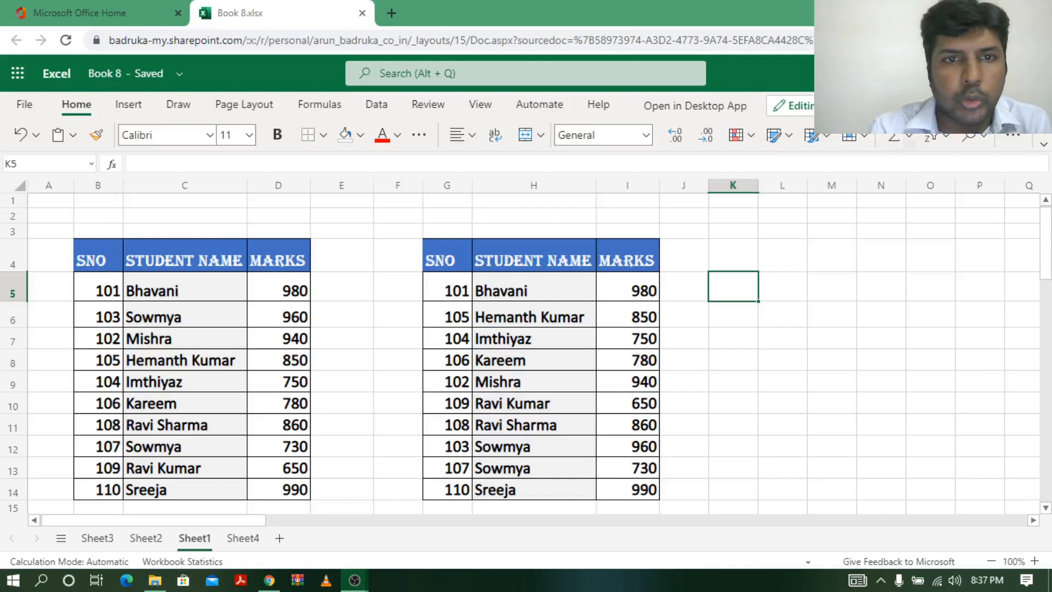
# Step: Review the sort index and sort order arguments of the SORT formula in G5
pyautogui.doubleClick(461, 289)
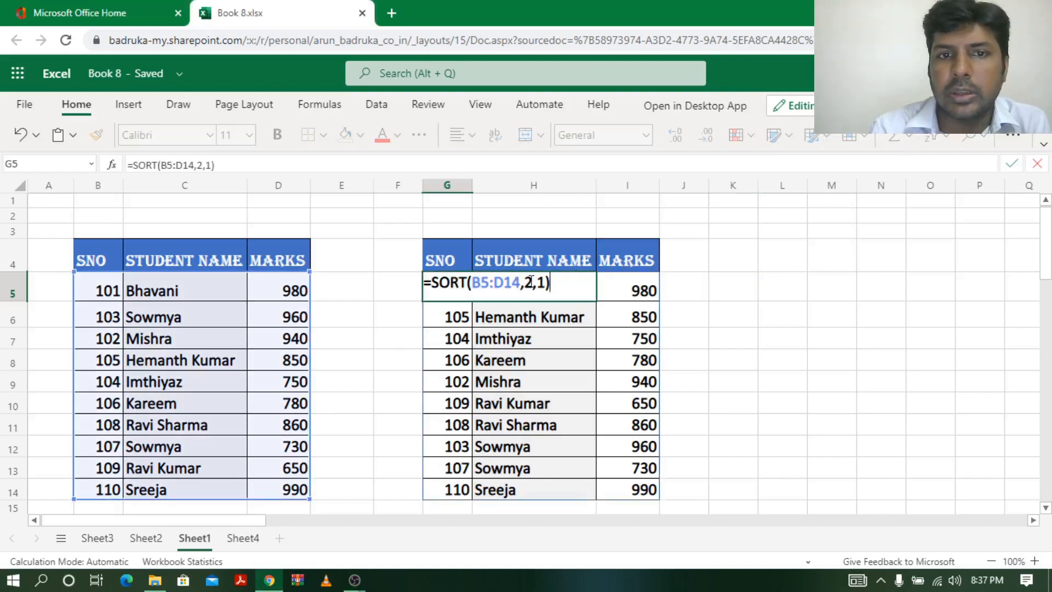
pyautogui.click(544, 282)
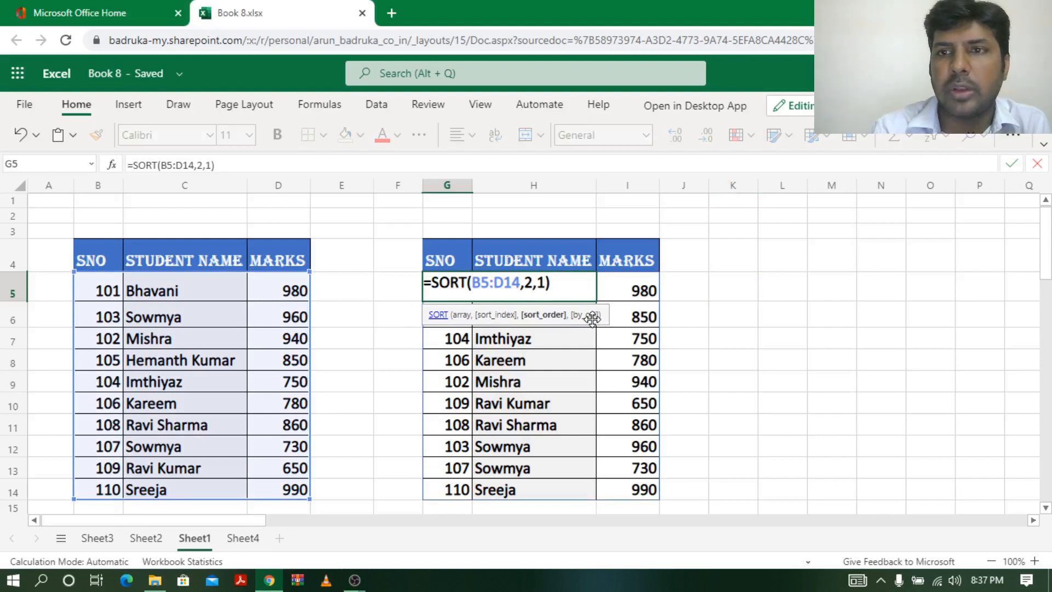
pyautogui.click(362, 412)
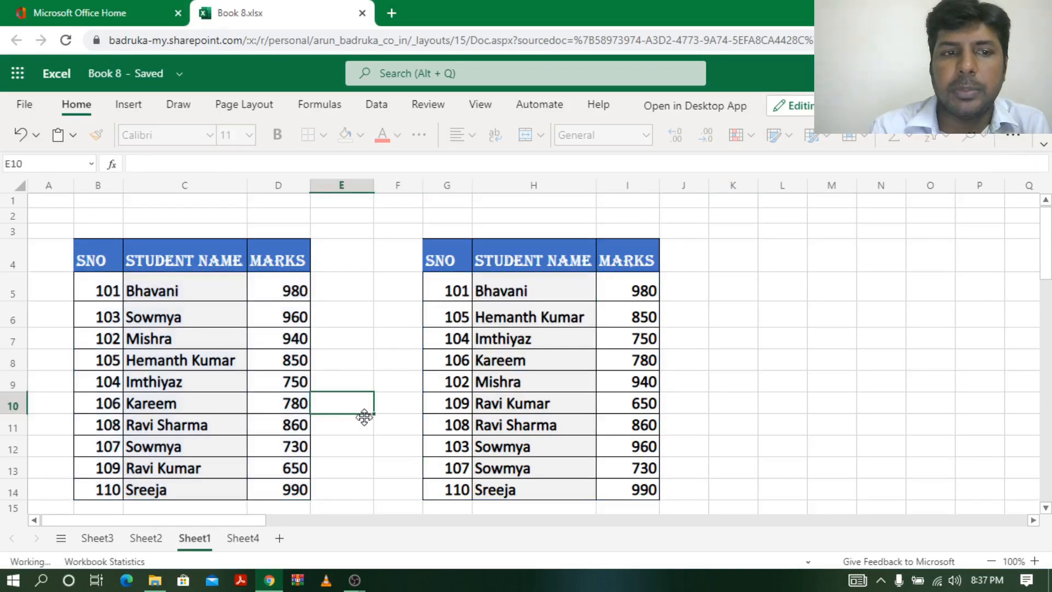
# Step: On Sheet4, start a SORT formula in D9 with the horizontal student data D4:M6 as its array
pyautogui.click(243, 537)
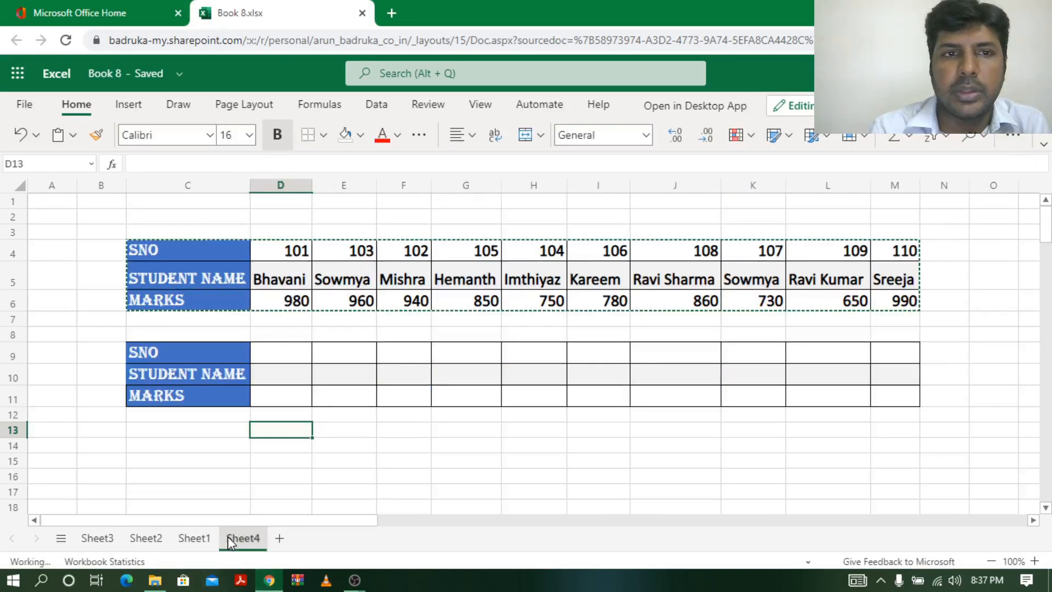
pyautogui.click(338, 394)
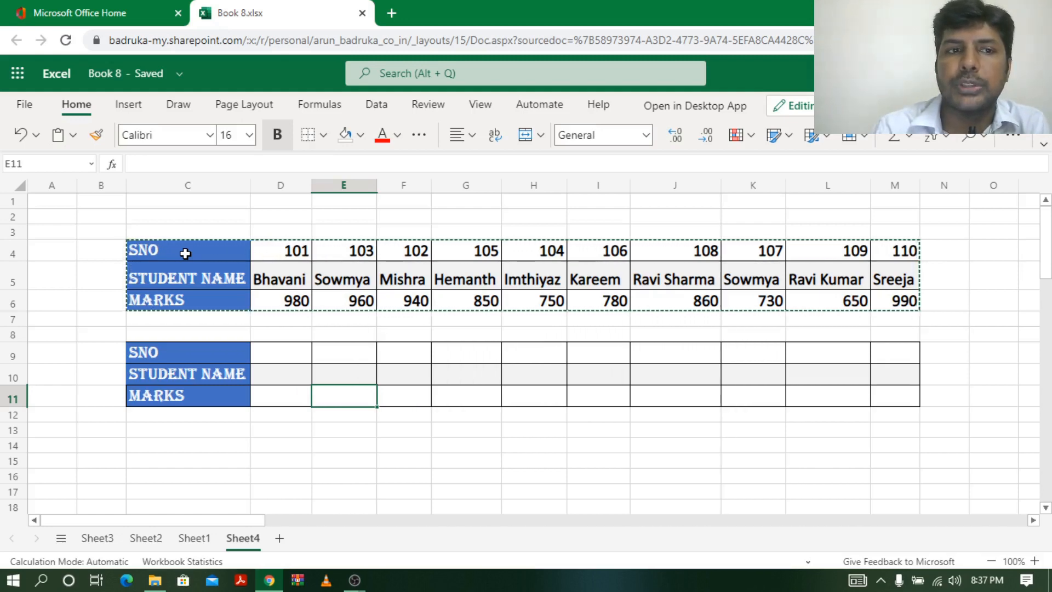
pyautogui.click(282, 351)
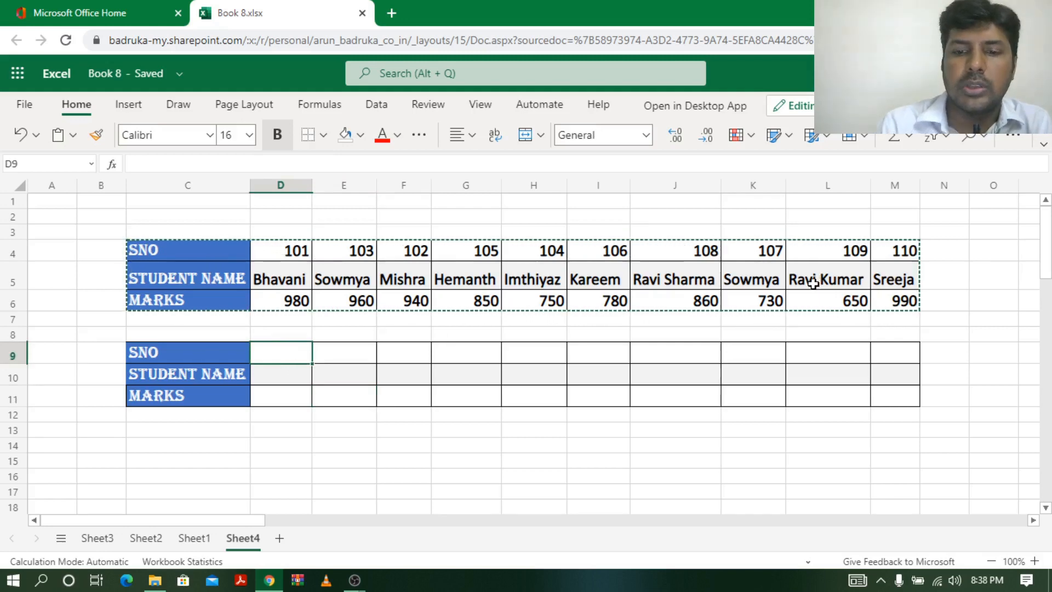
pyautogui.write('=SORTY')
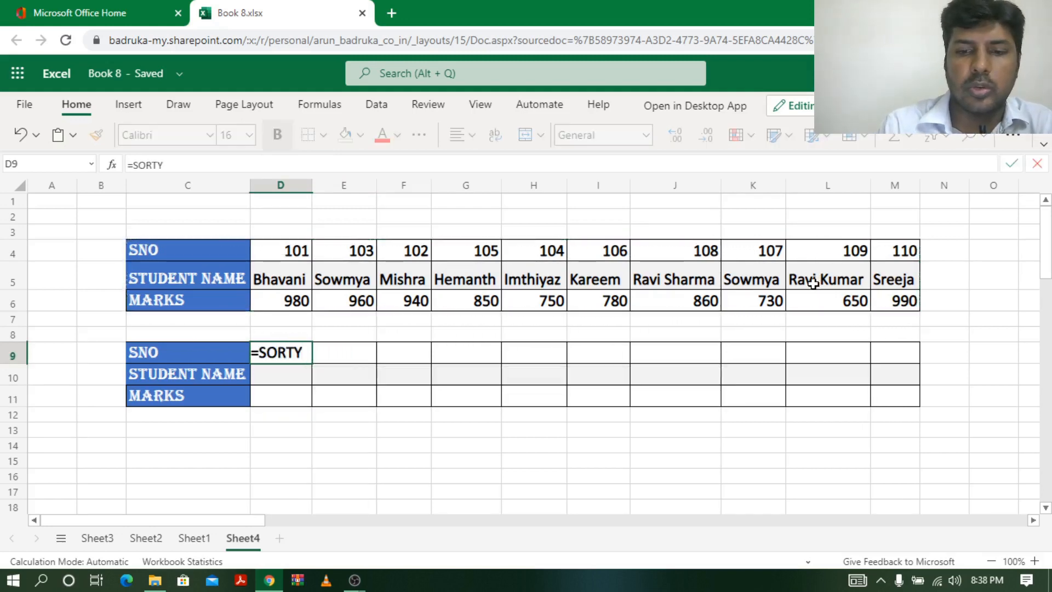
pyautogui.press('BackSpace')
pyautogui.write('(')
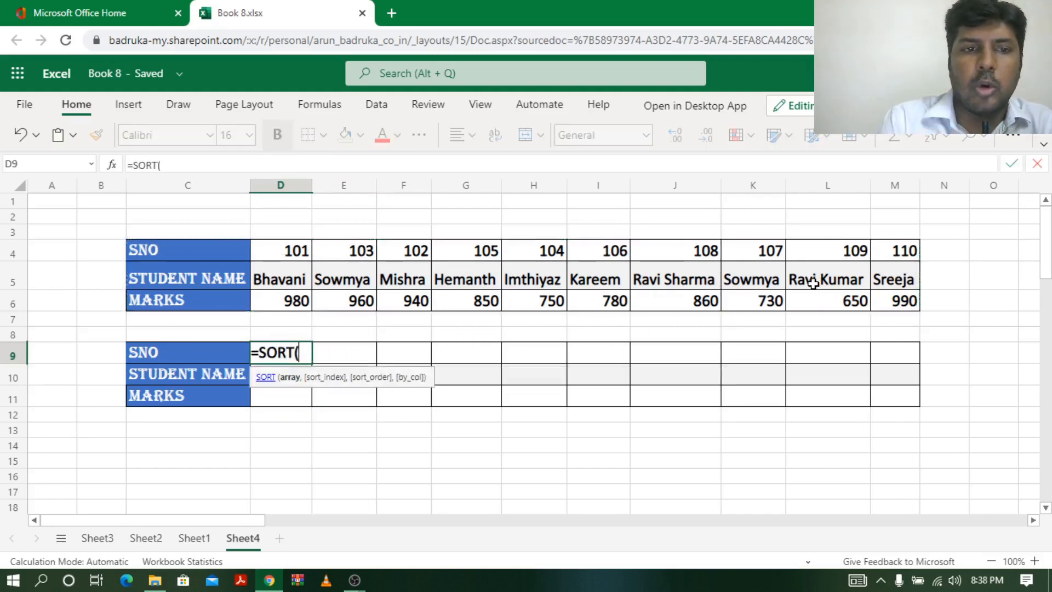
pyautogui.moveTo(301, 251); pyautogui.dragTo(304, 300)
pyautogui.moveTo(415, 303); pyautogui.dragTo(890, 299)
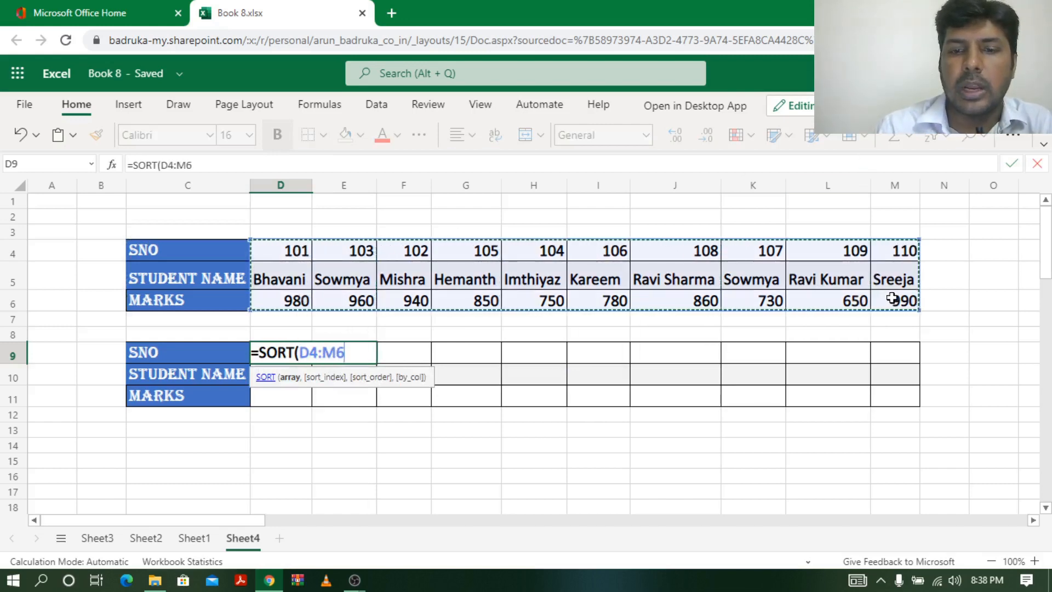
# Step: Complete the formula as =SORT(D4:M6,,,1), leaving sort index and sort order empty and setting by_col to 1
pyautogui.write(',')
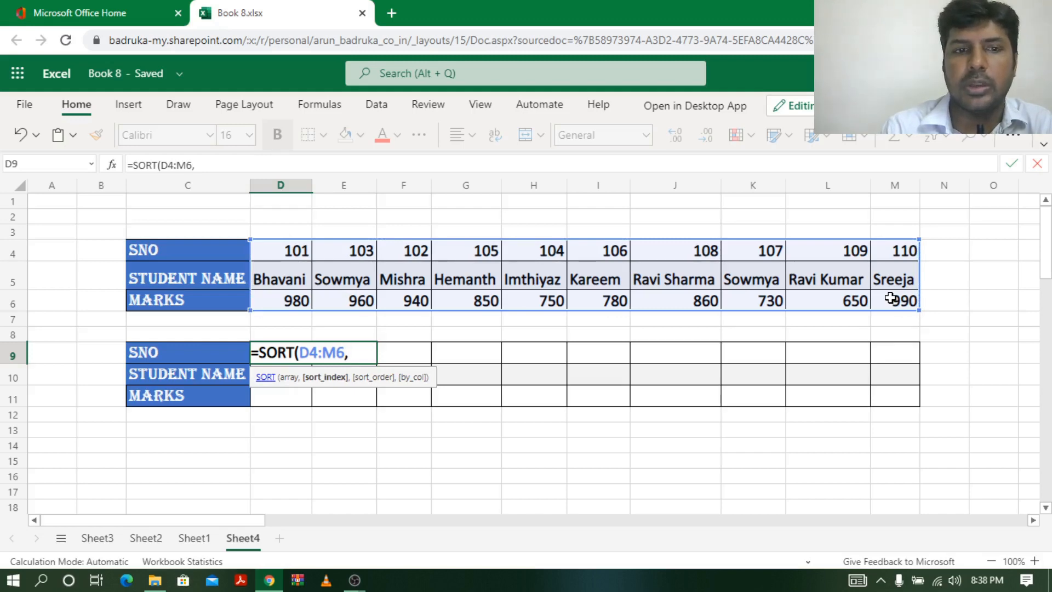
pyautogui.write(',')
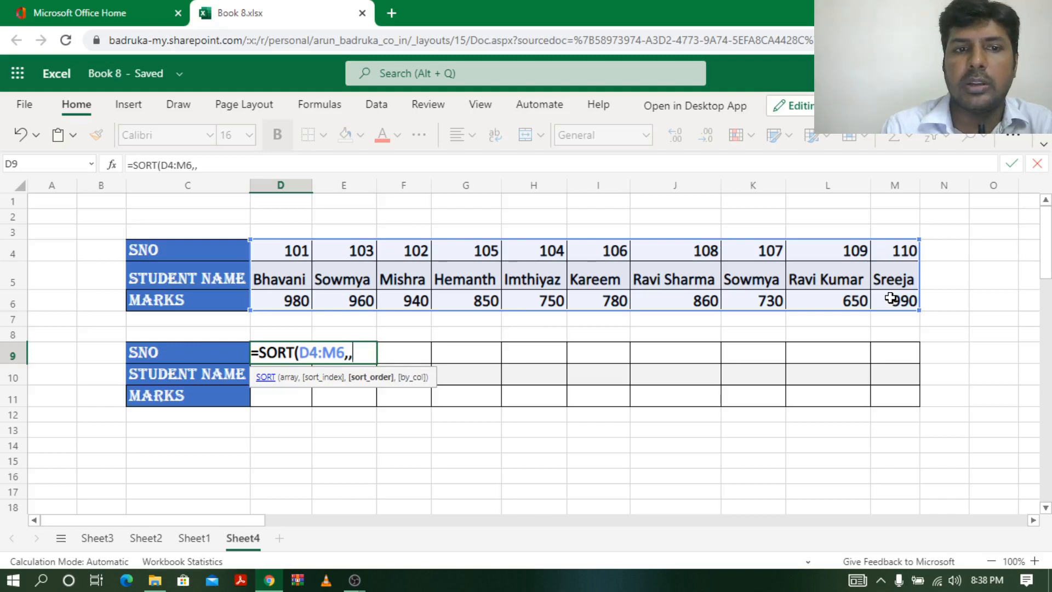
pyautogui.write(',')
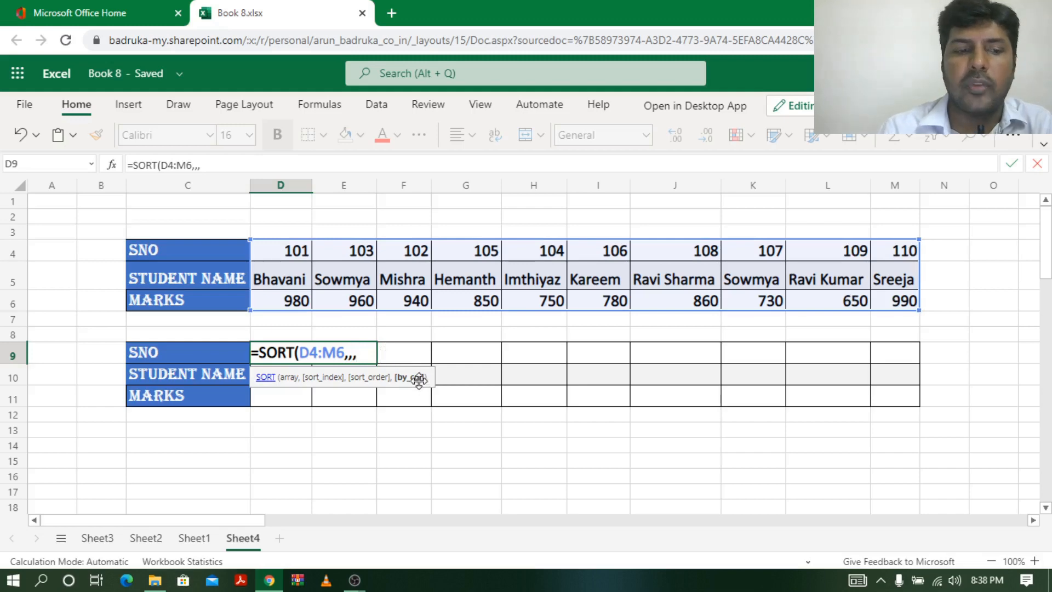
pyautogui.write('1')
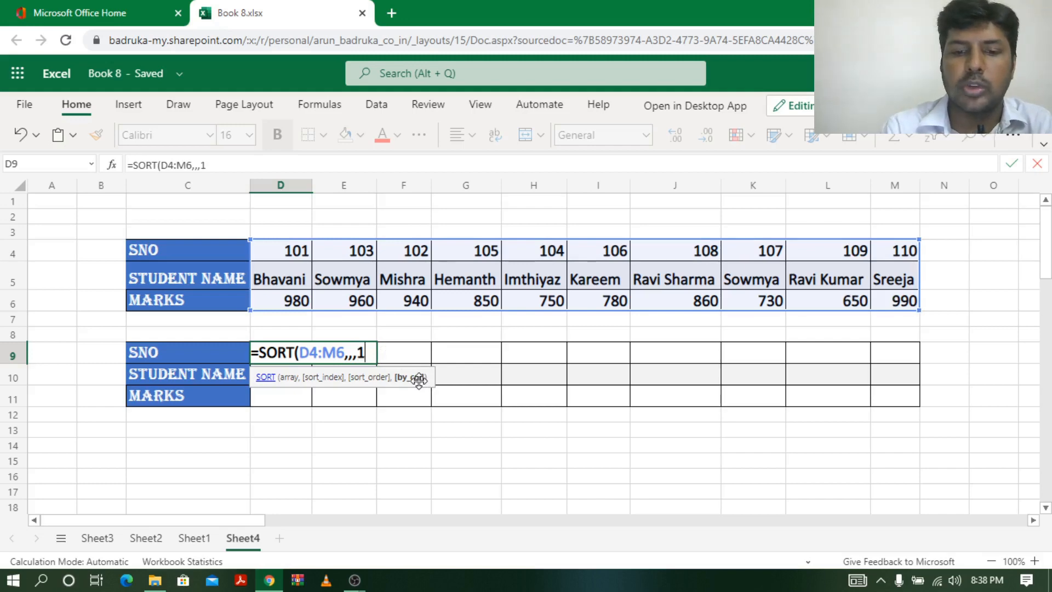
pyautogui.write(')')
pyautogui.press('Return')
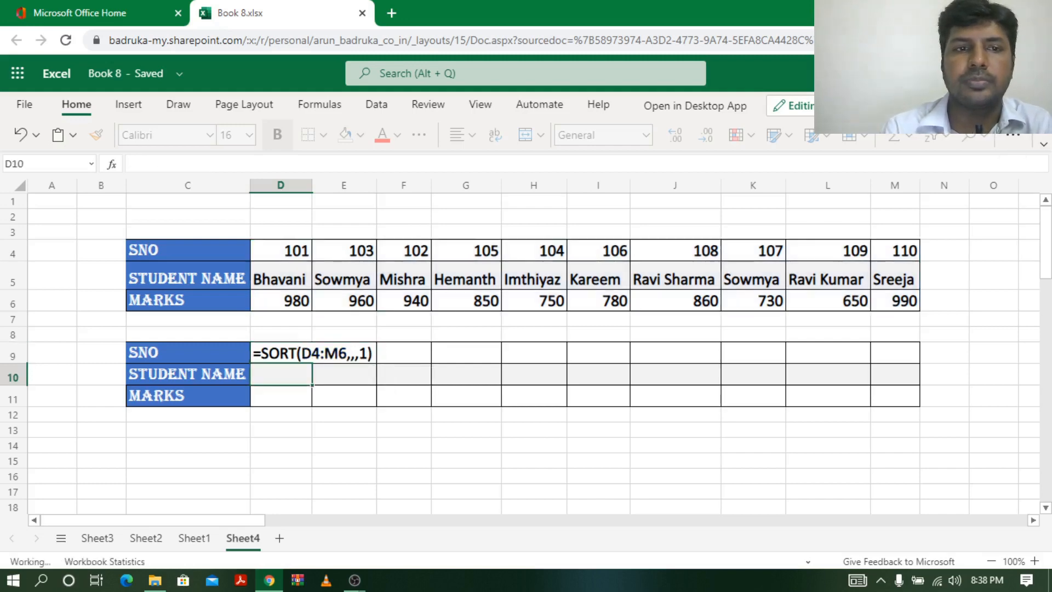
# Step: Add a sort index of 2 to the formula in D9, making it =SORT(D4:M6,2,,1) to sort by student name
pyautogui.click(291, 351)
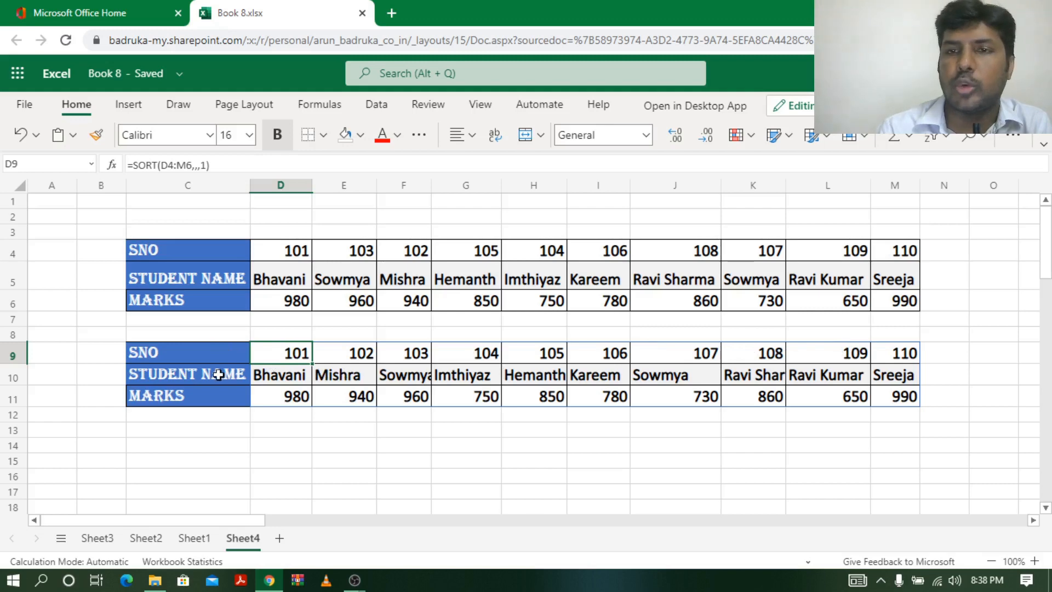
pyautogui.doubleClick(296, 351)
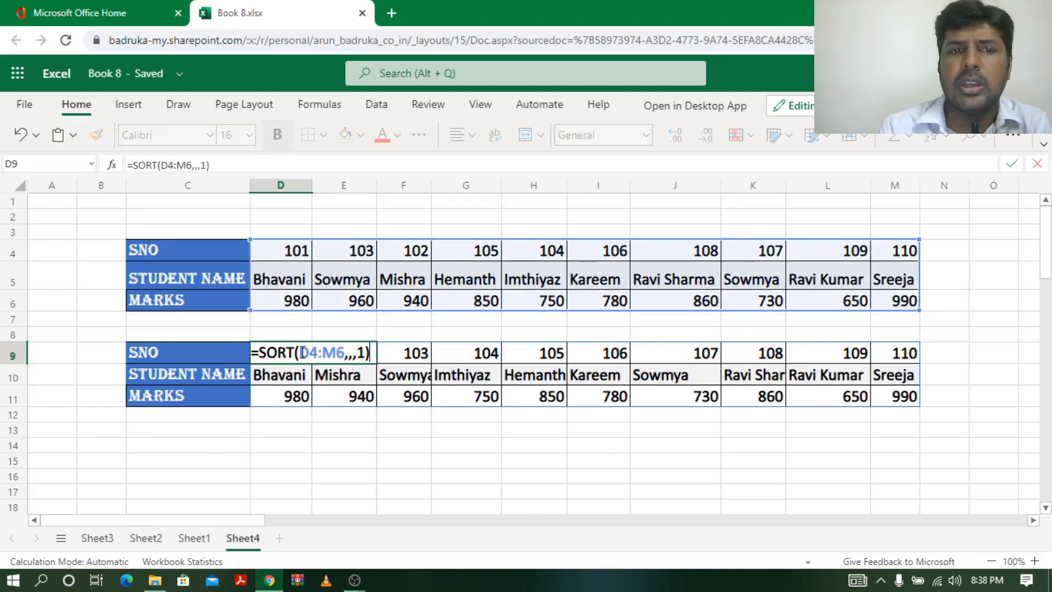
pyautogui.click(348, 352)
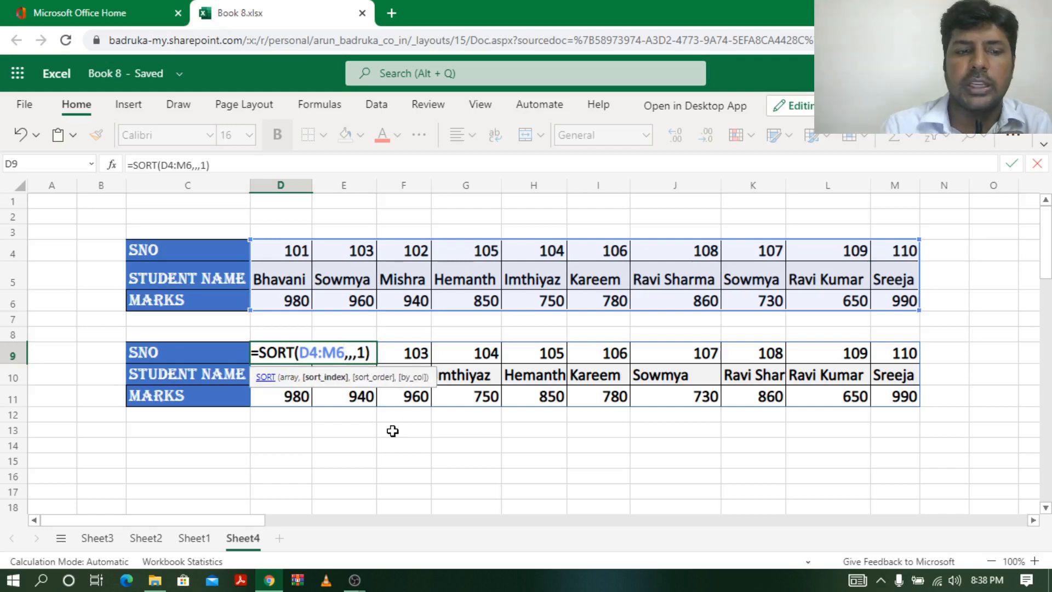
pyautogui.write('2')
pyautogui.press('Return')
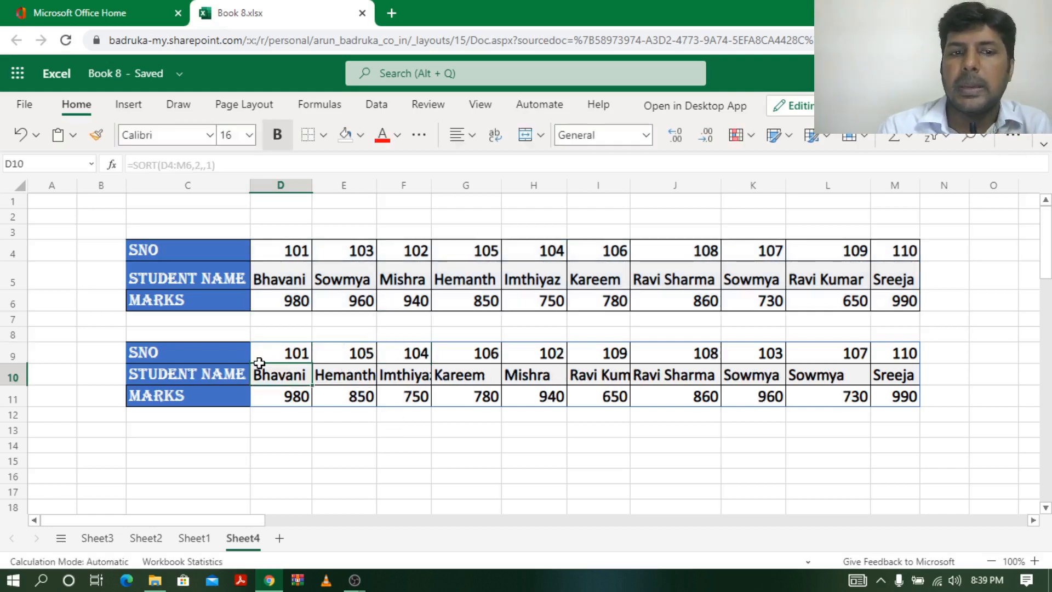
# Step: Examine the sorted records in D9:M11, checking the order along the student name row
pyautogui.click(280, 355)
pyautogui.moveTo(280, 355); pyautogui.dragTo(880, 393)
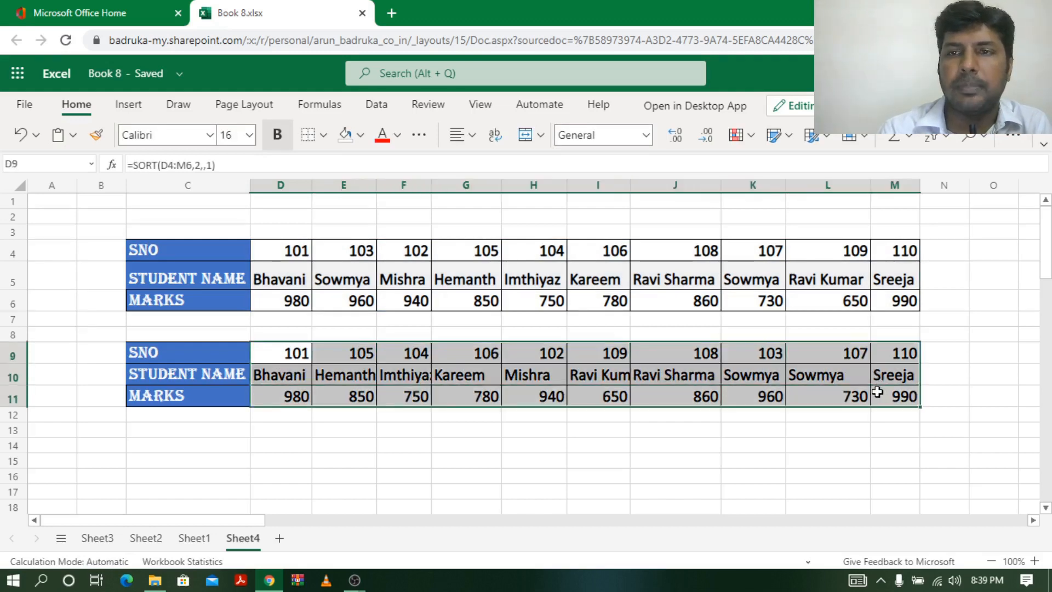
pyautogui.click(189, 373)
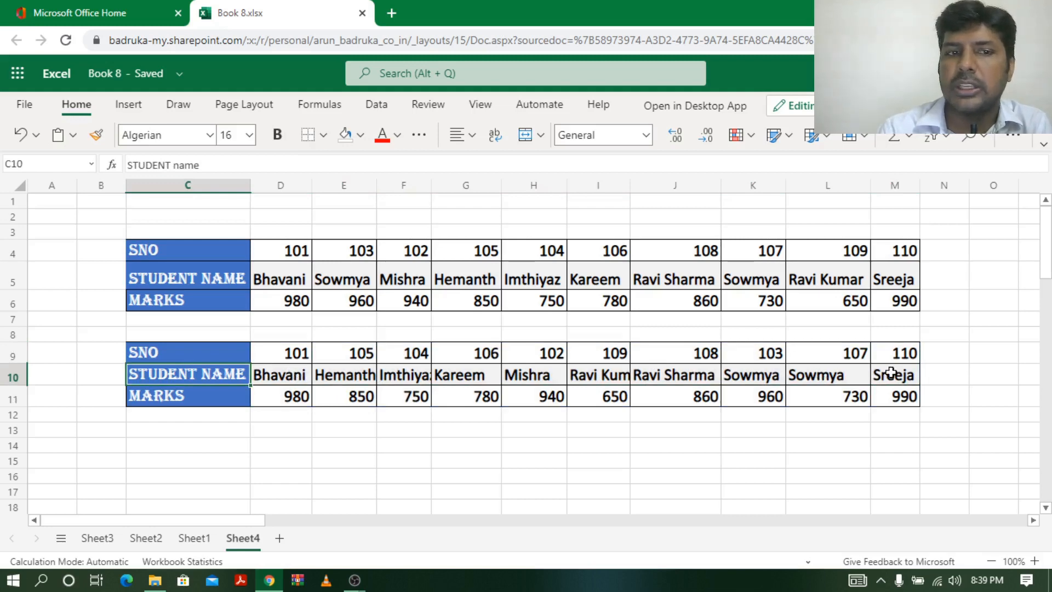
# Step: Review the sort index, sort order and by_col arguments of the SORT formula in D9
pyautogui.click(292, 353)
pyautogui.doubleClick(292, 353)
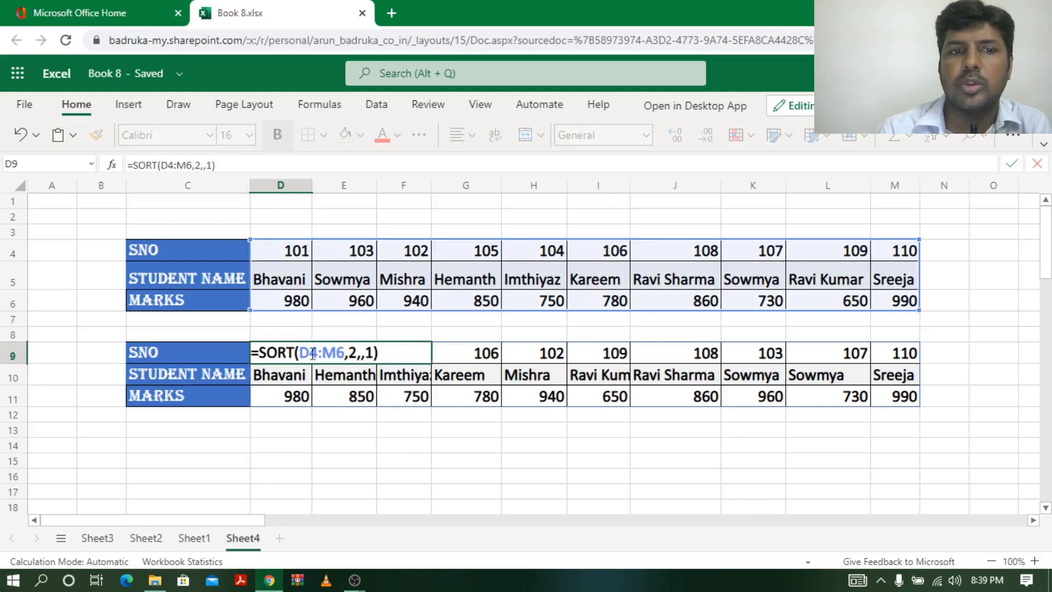
pyautogui.click(365, 352)
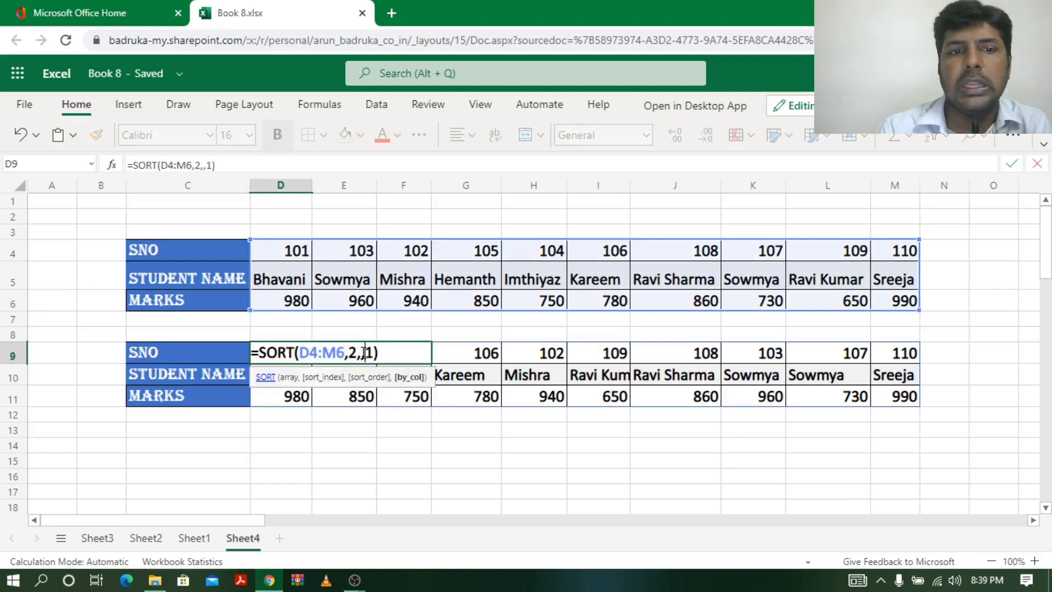
pyautogui.press('BackSpace')
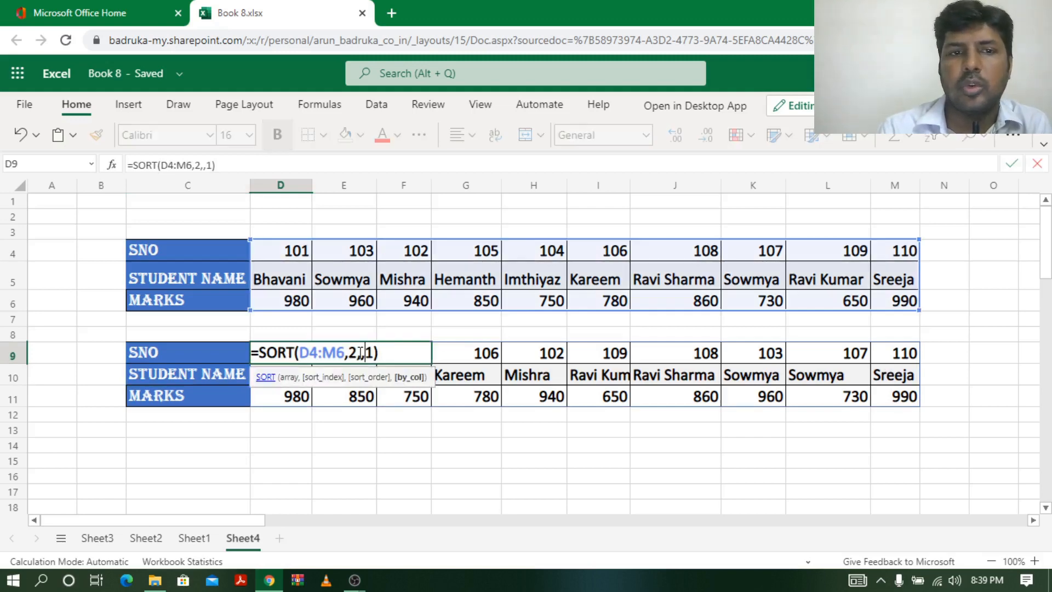
pyautogui.click(359, 353)
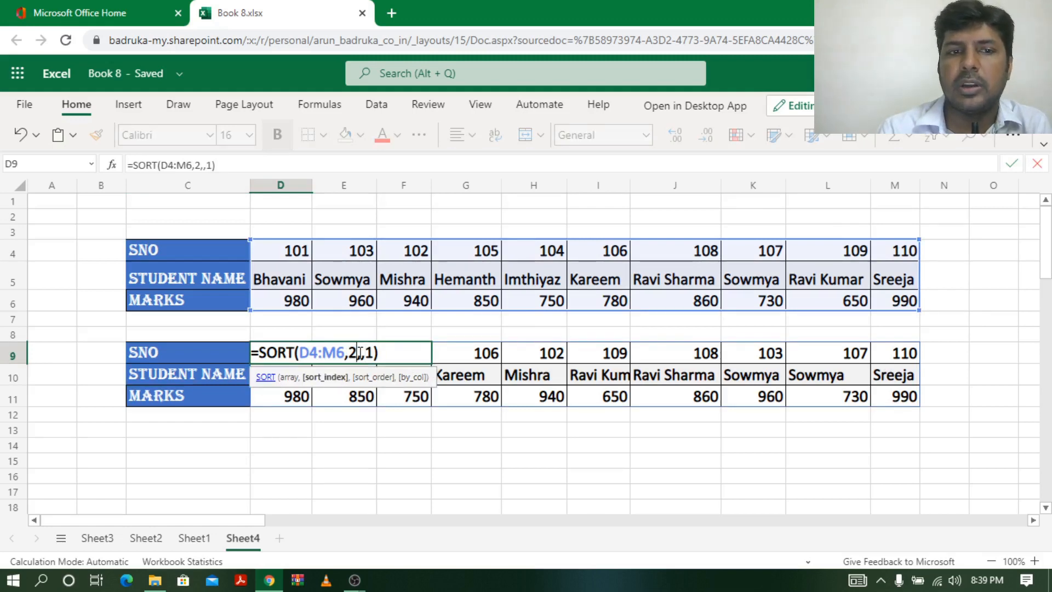
pyautogui.click(362, 354)
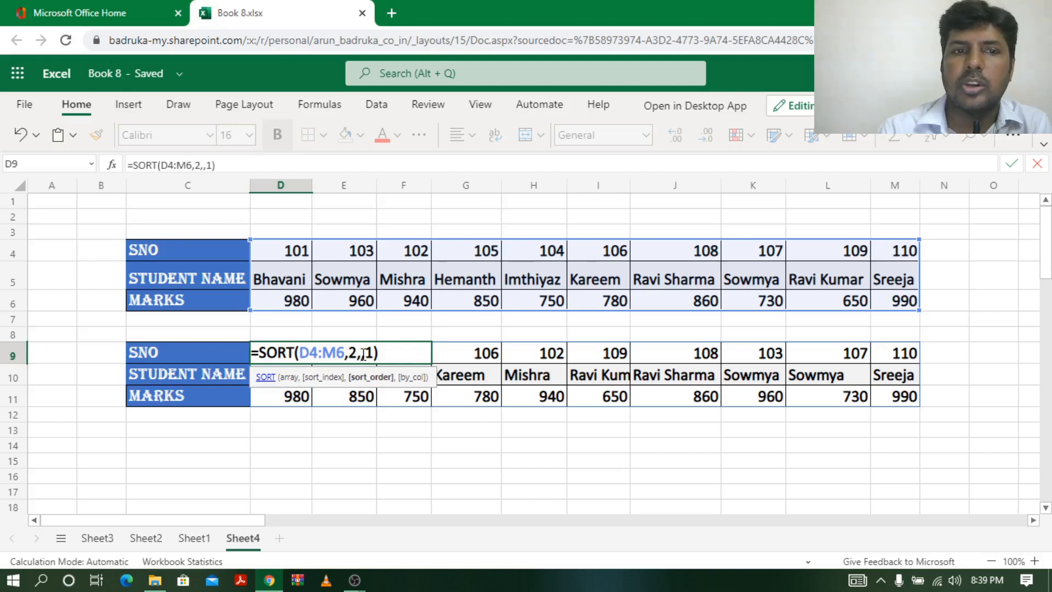
pyautogui.press('Return')
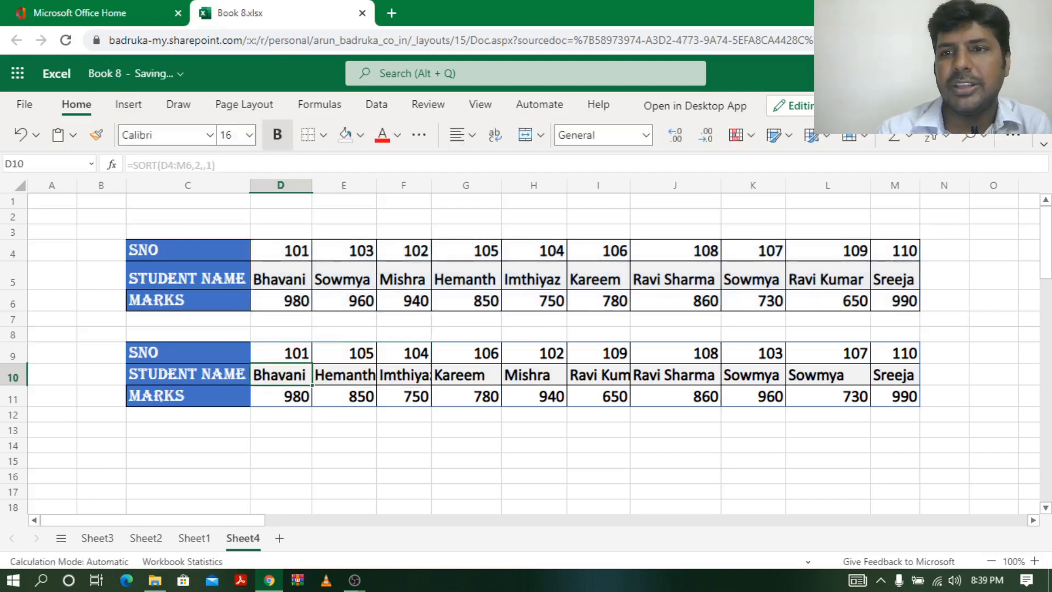